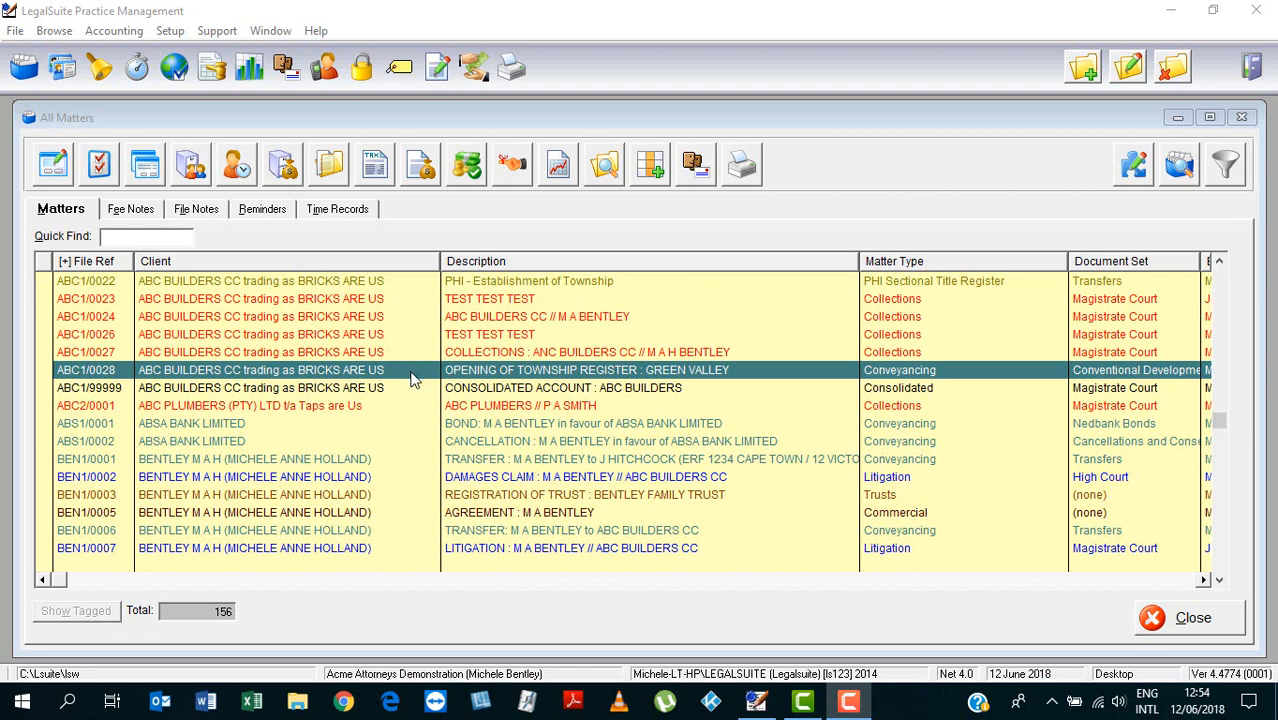
Open township matter ABC1/0028 for editing and show its empty Properties list
{"action": "left_click", "coordinate": [413, 378]}
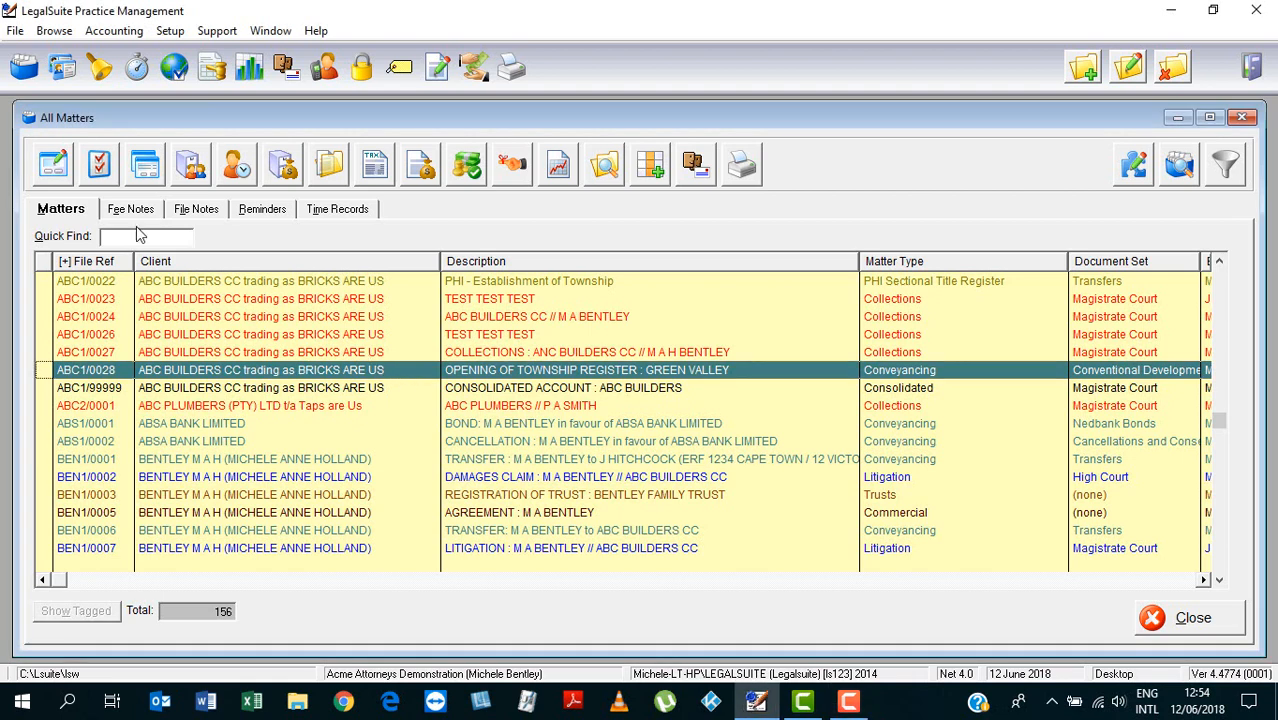
{"action": "left_click", "coordinate": [43, 165]}
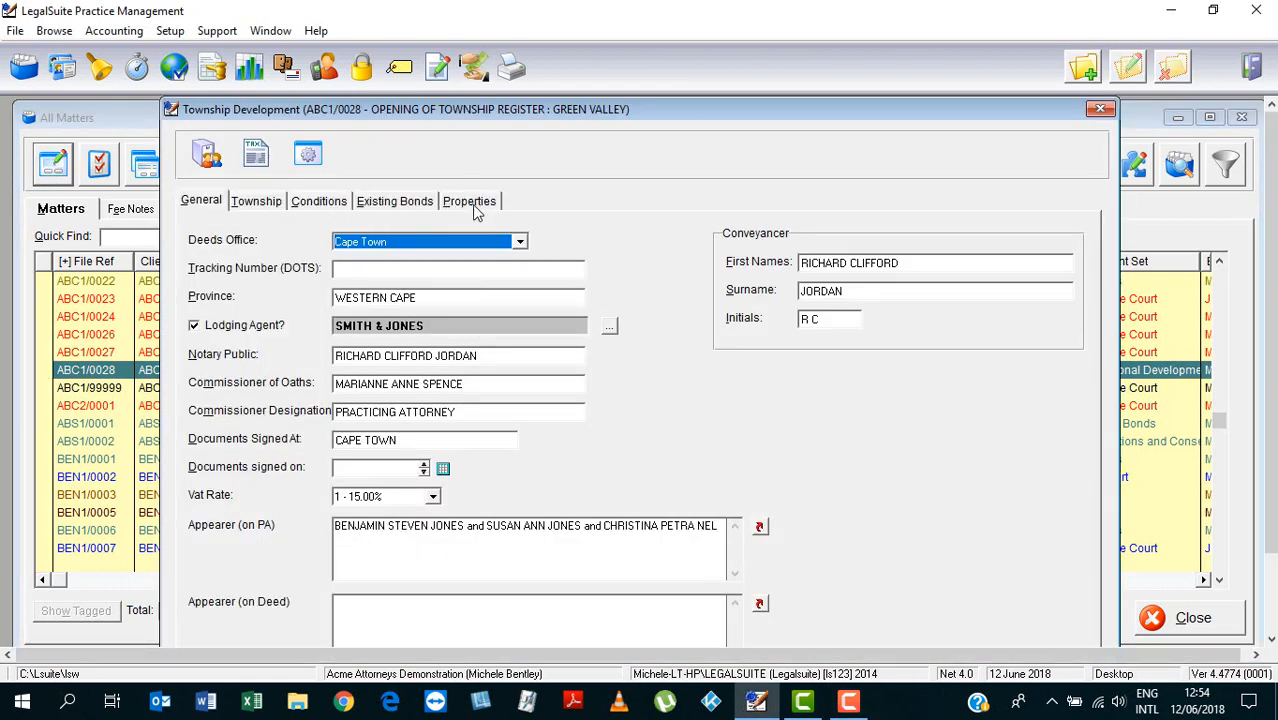
{"action": "left_click", "coordinate": [474, 204]}
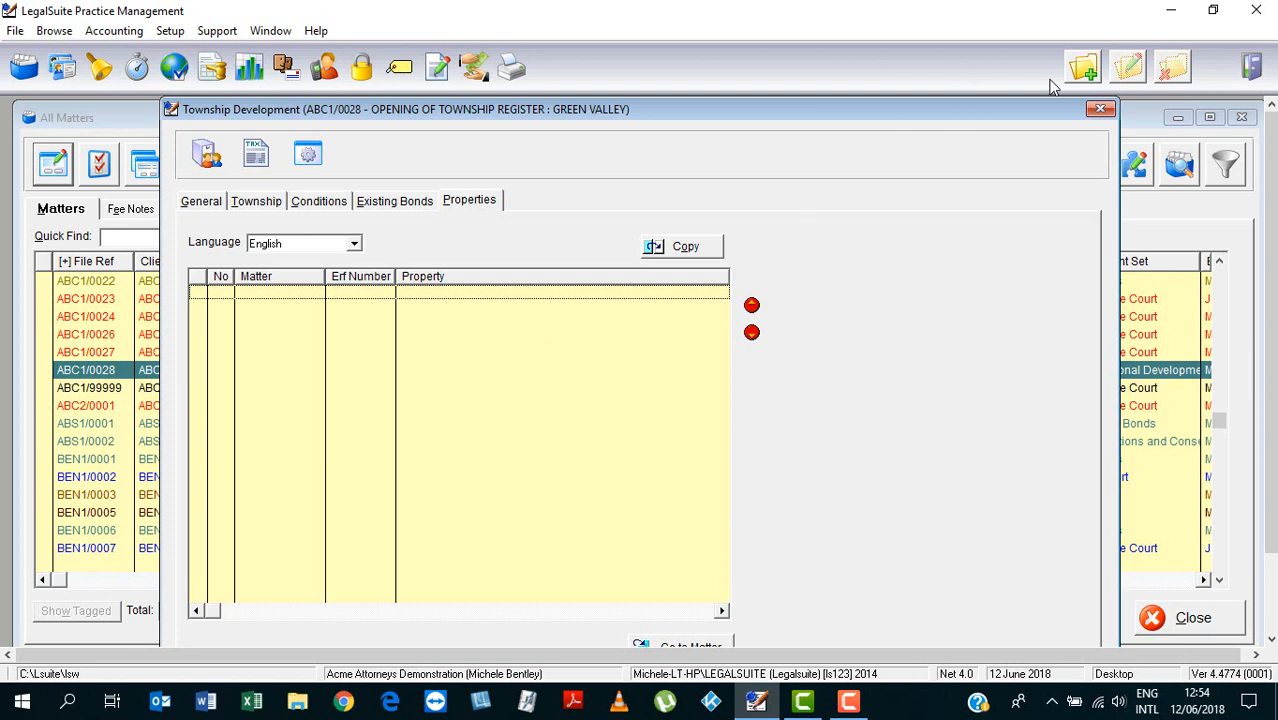
Add a new property with erf number 300, extent 750 and deed number T
{"action": "double_click", "coordinate": [505, 388]}
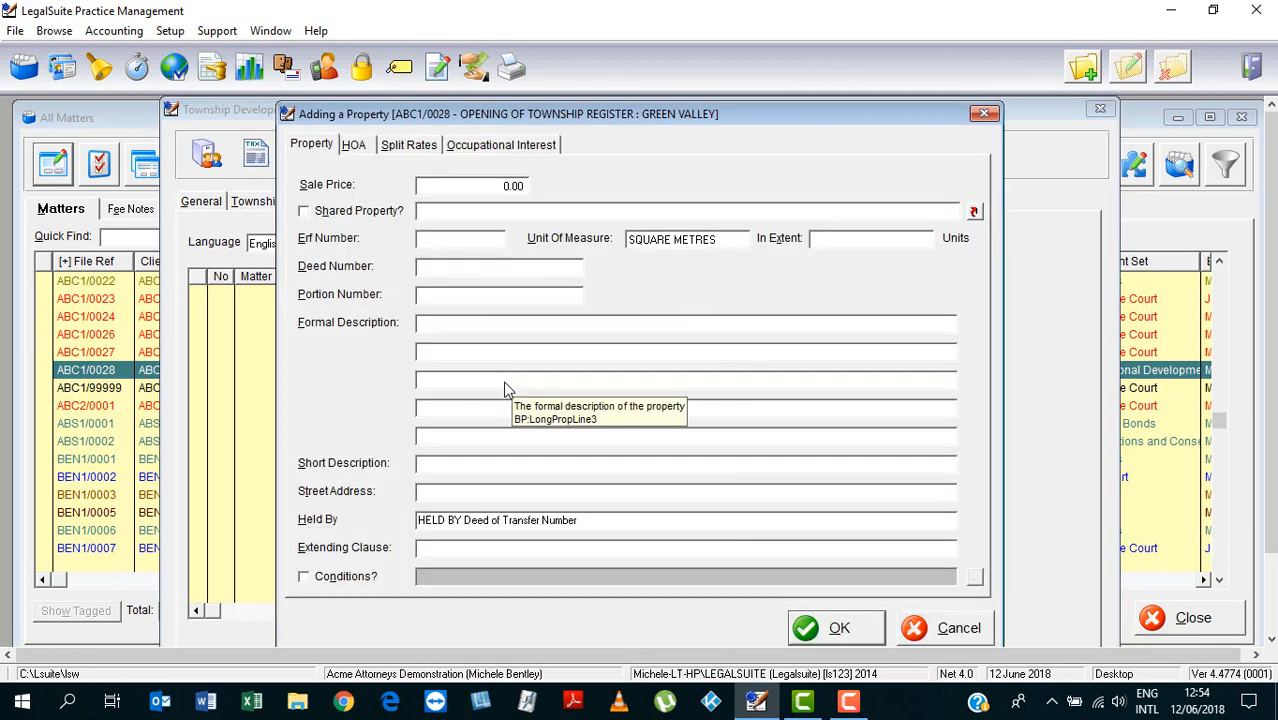
{"action": "left_click", "coordinate": [471, 239]}
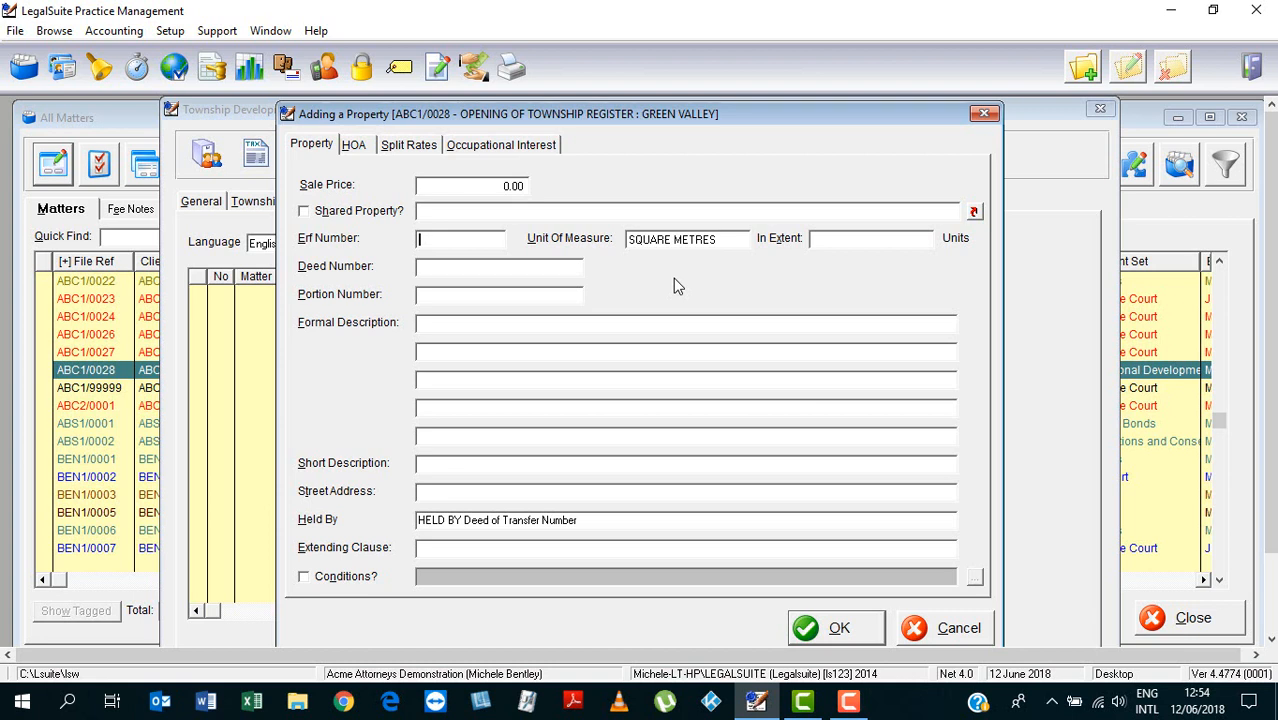
{"action": "type", "text": "300"}
{"action": "left_click", "coordinate": [830, 240]}
{"action": "type", "text": "750"}
{"action": "left_click", "coordinate": [425, 270]}
{"action": "type", "text": "T"}
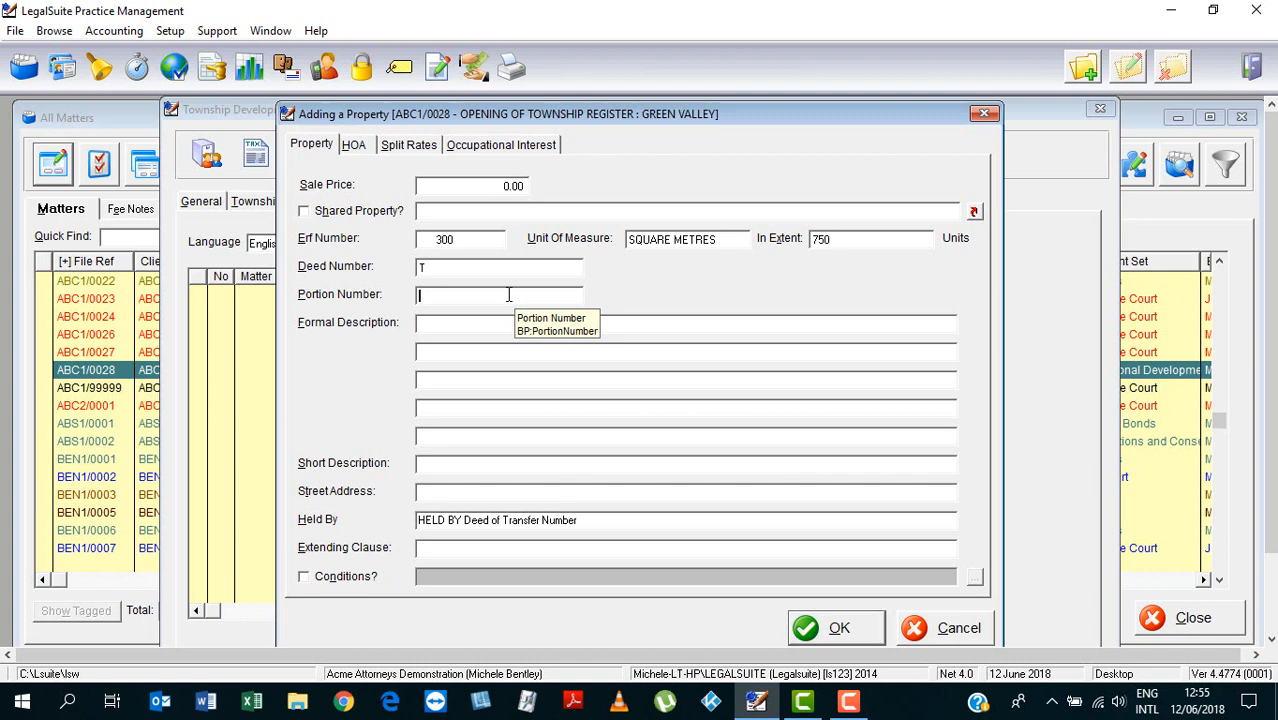
{"action": "left_click", "coordinate": [446, 325]}
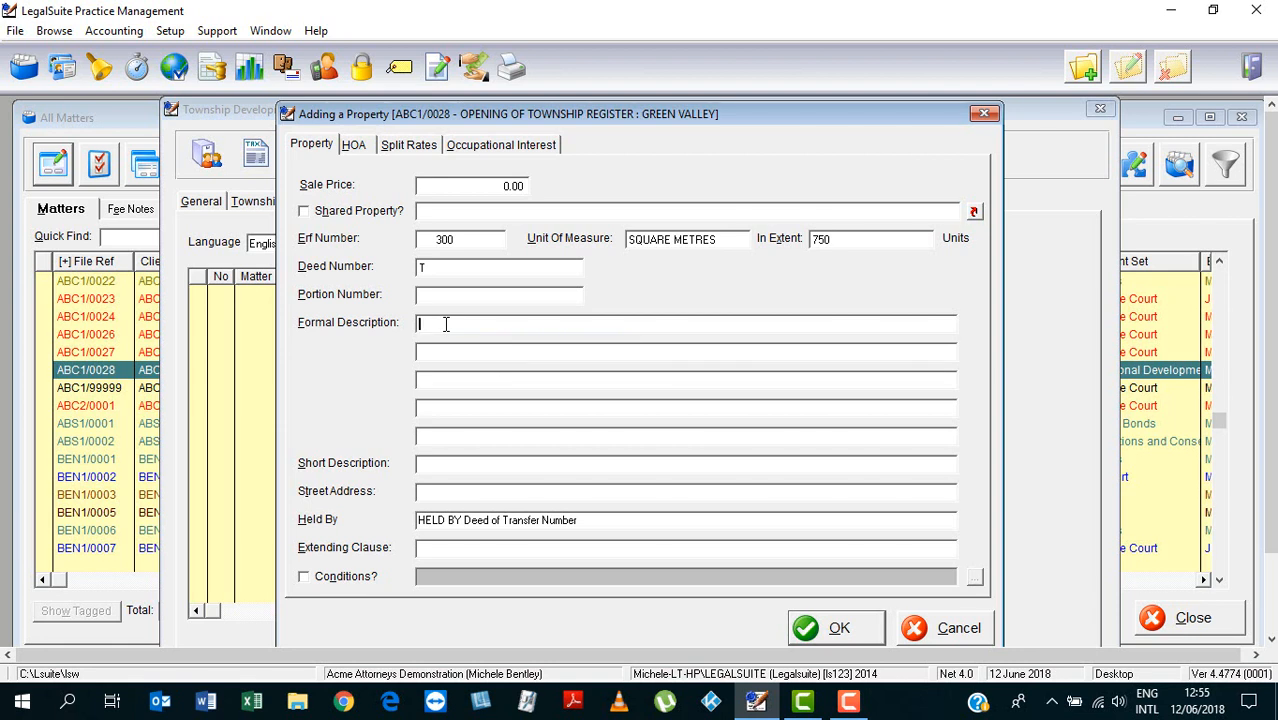
Enter ERF 300 GREEN VALLEY as the first formal description line
{"action": "type", "text": "ERF 300 GREE"}
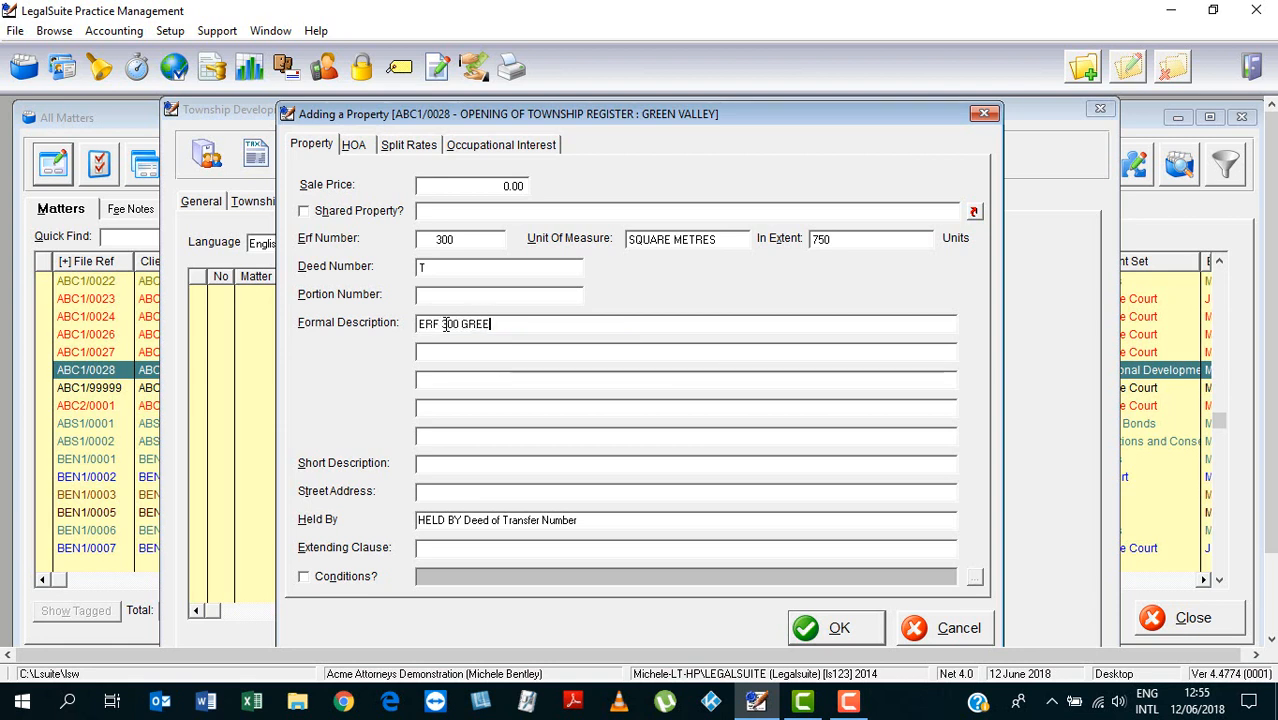
{"action": "type", "text": "N VALLE"}
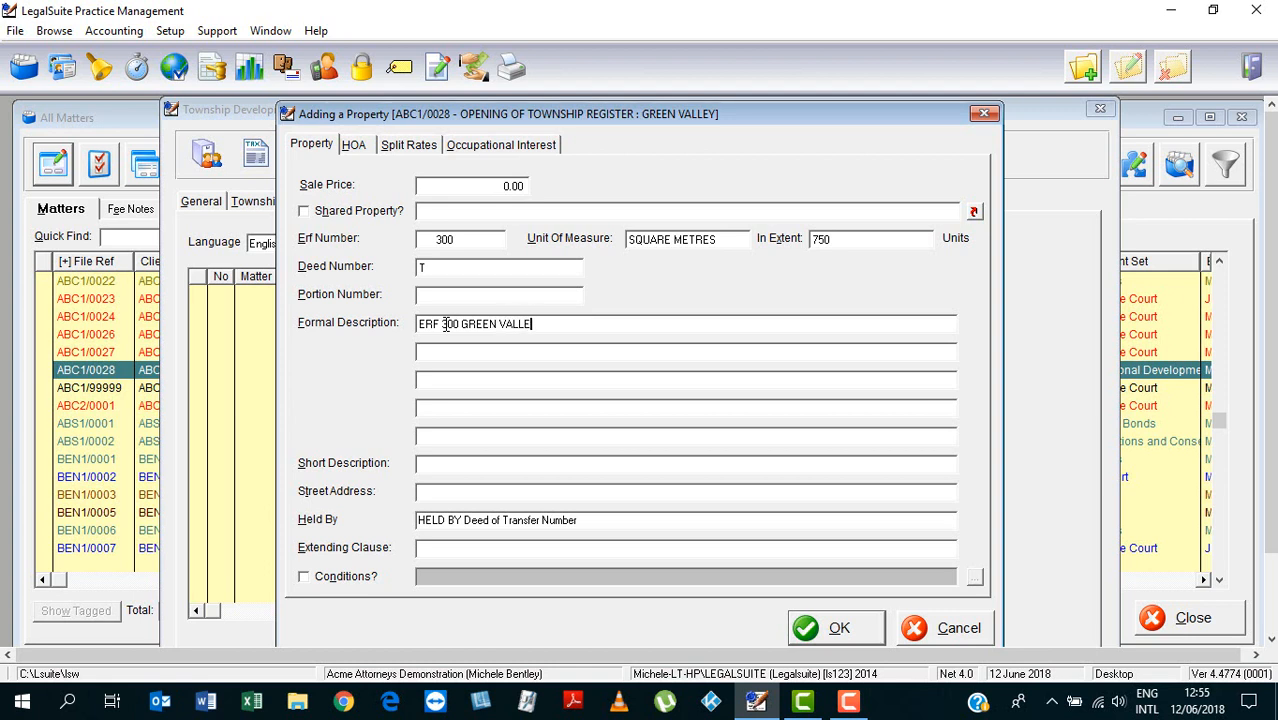
{"action": "type", "text": "Y"}
{"action": "left_click", "coordinate": [440, 351]}
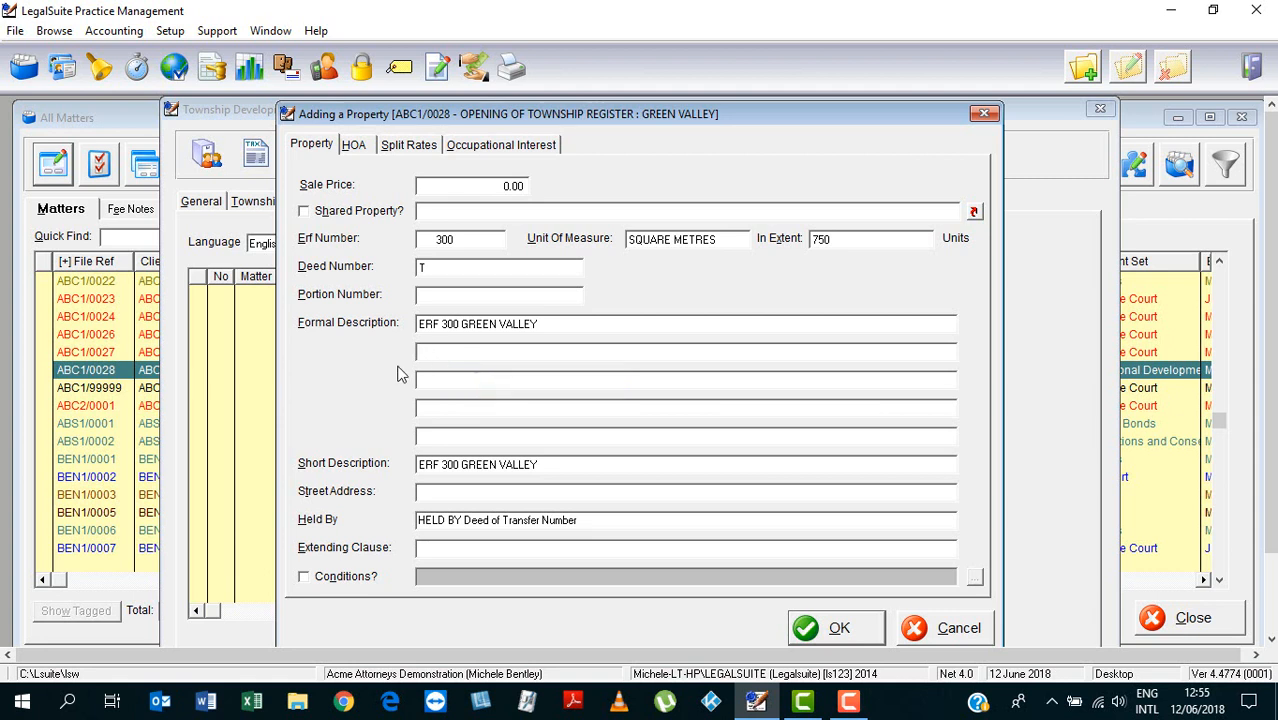
{"action": "left_click", "coordinate": [545, 464]}
{"action": "left_click_drag", "start_coordinate": [537, 464], "coordinate": [406, 464]}
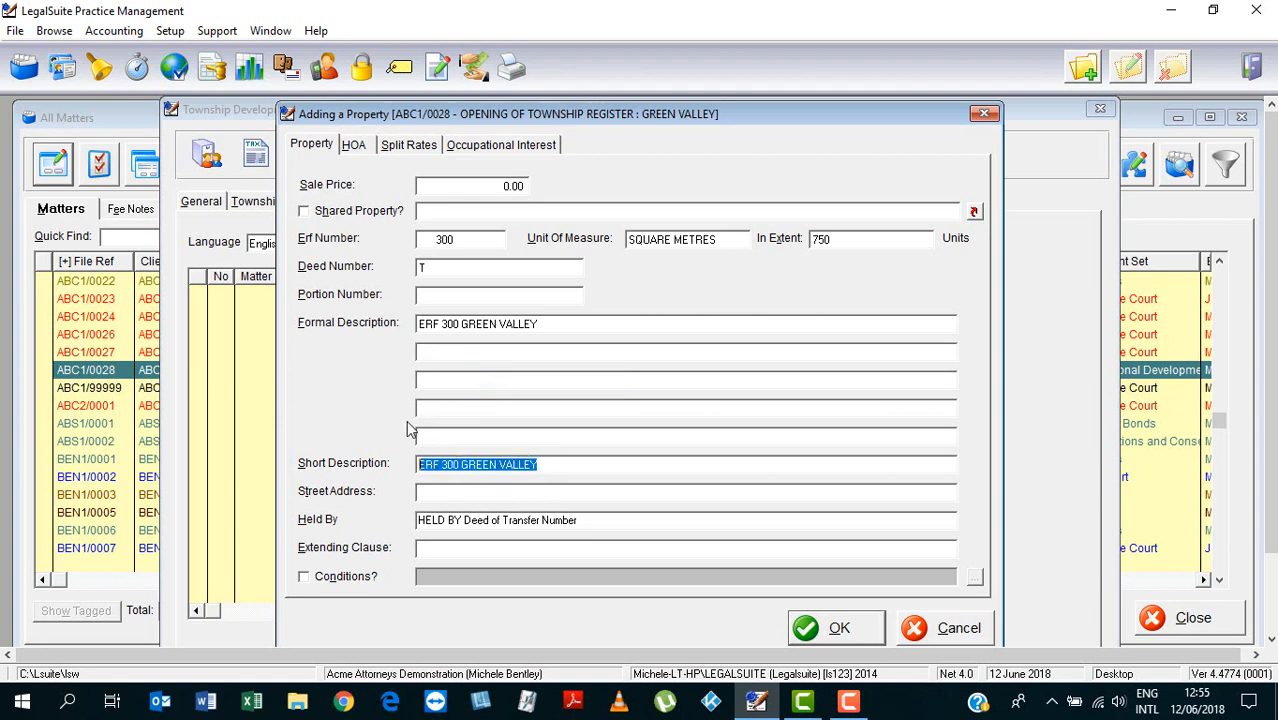
{"action": "left_click", "coordinate": [460, 354]}
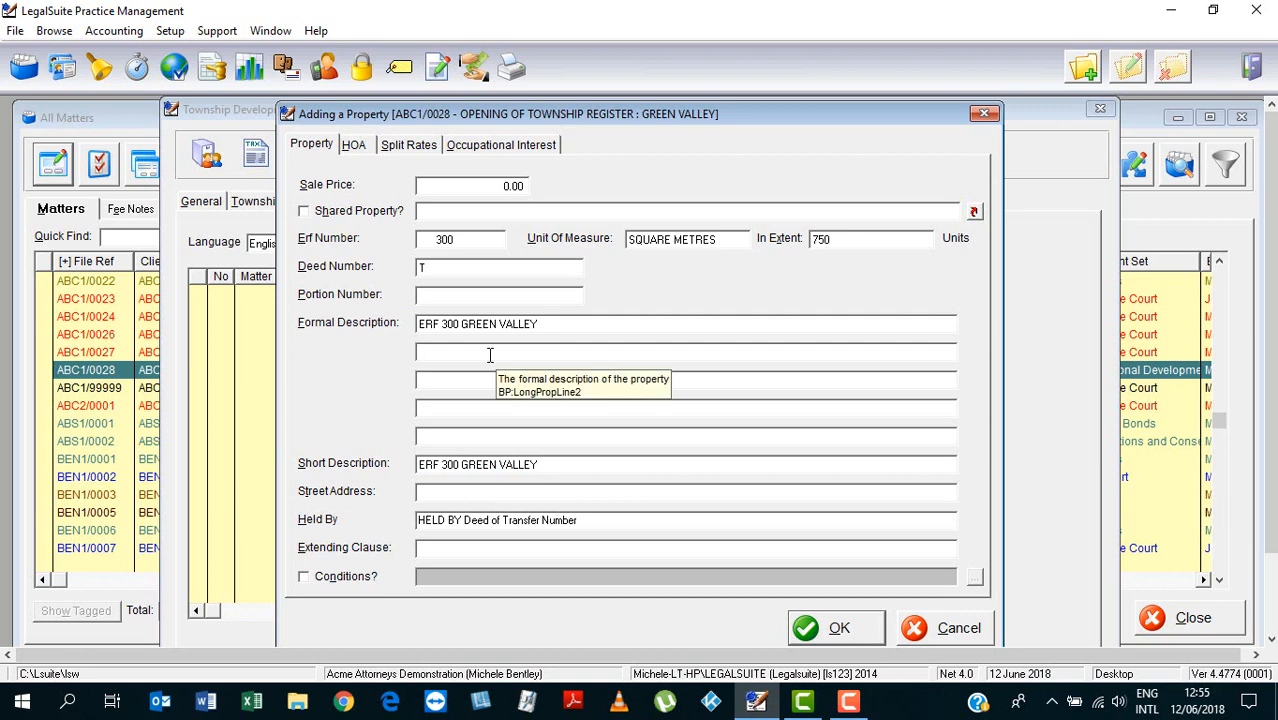
Fill description lines two to four with IN THE CITY OF CAPE TOWN, CAPE TOWN MUNICIPALITY, PROVINCE WESTERN CAPE
{"action": "key", "text": "F2"}
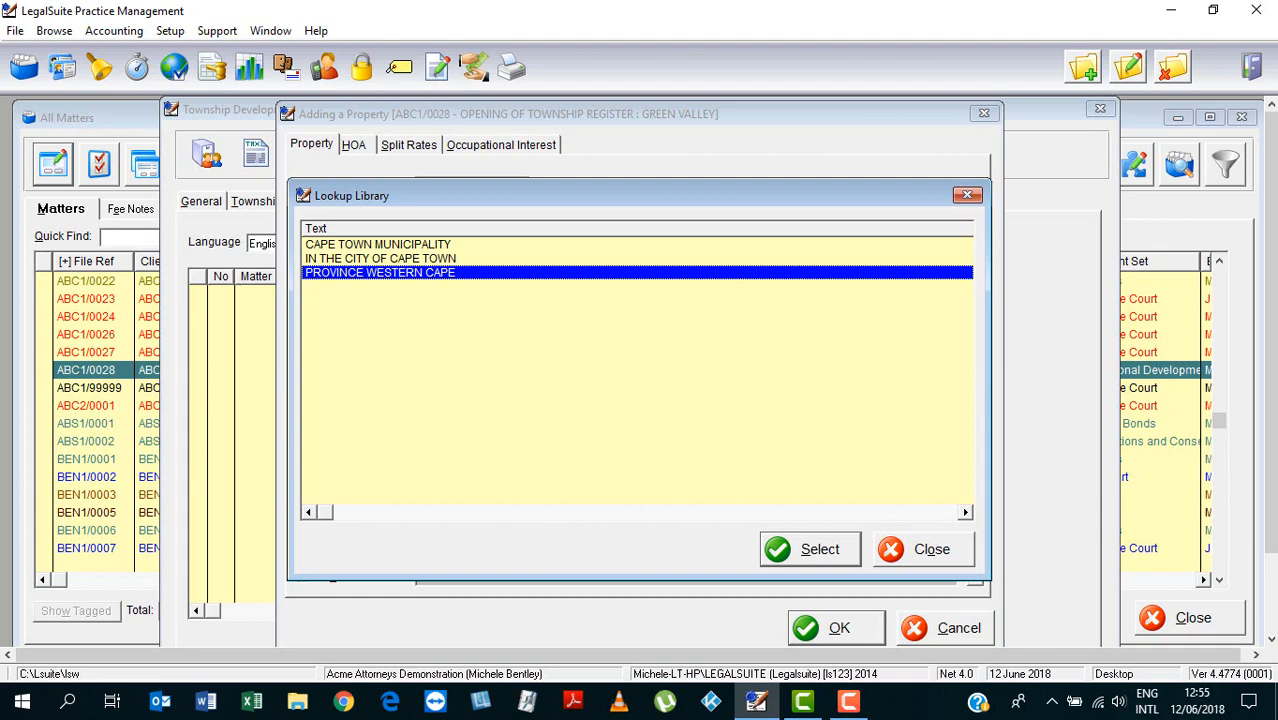
{"action": "left_click", "coordinate": [368, 260]}
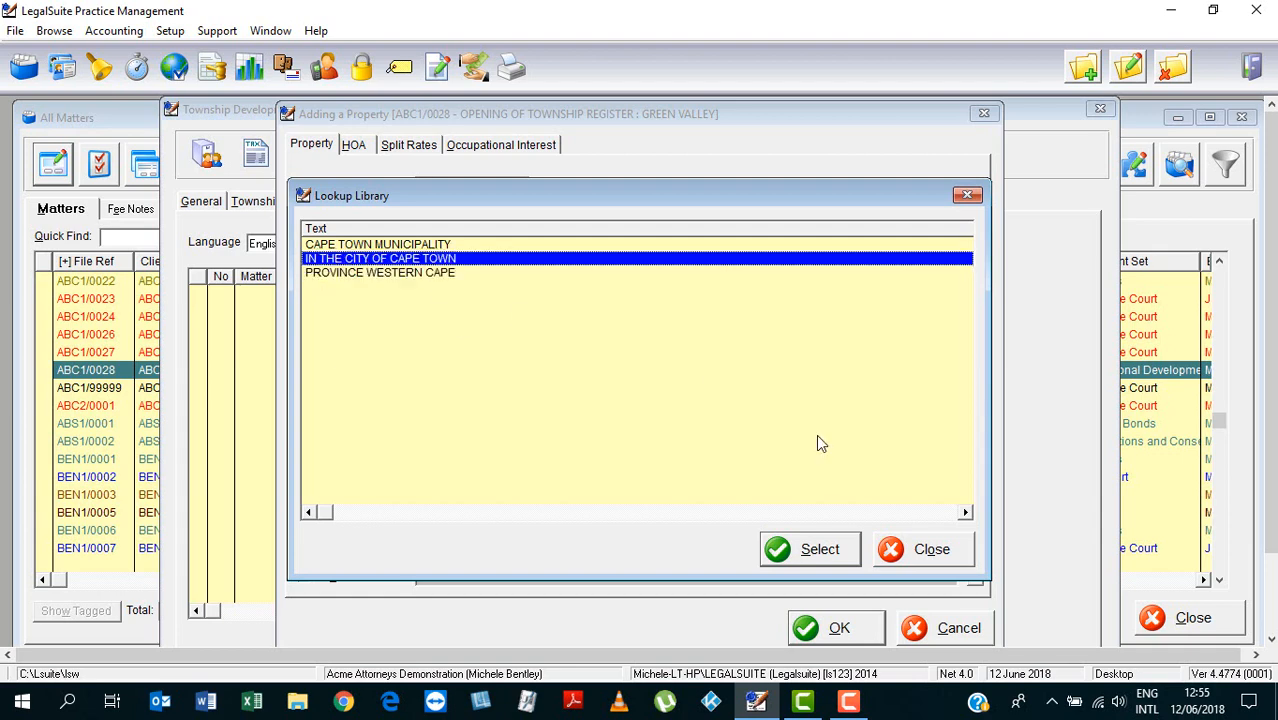
{"action": "left_click", "coordinate": [826, 562]}
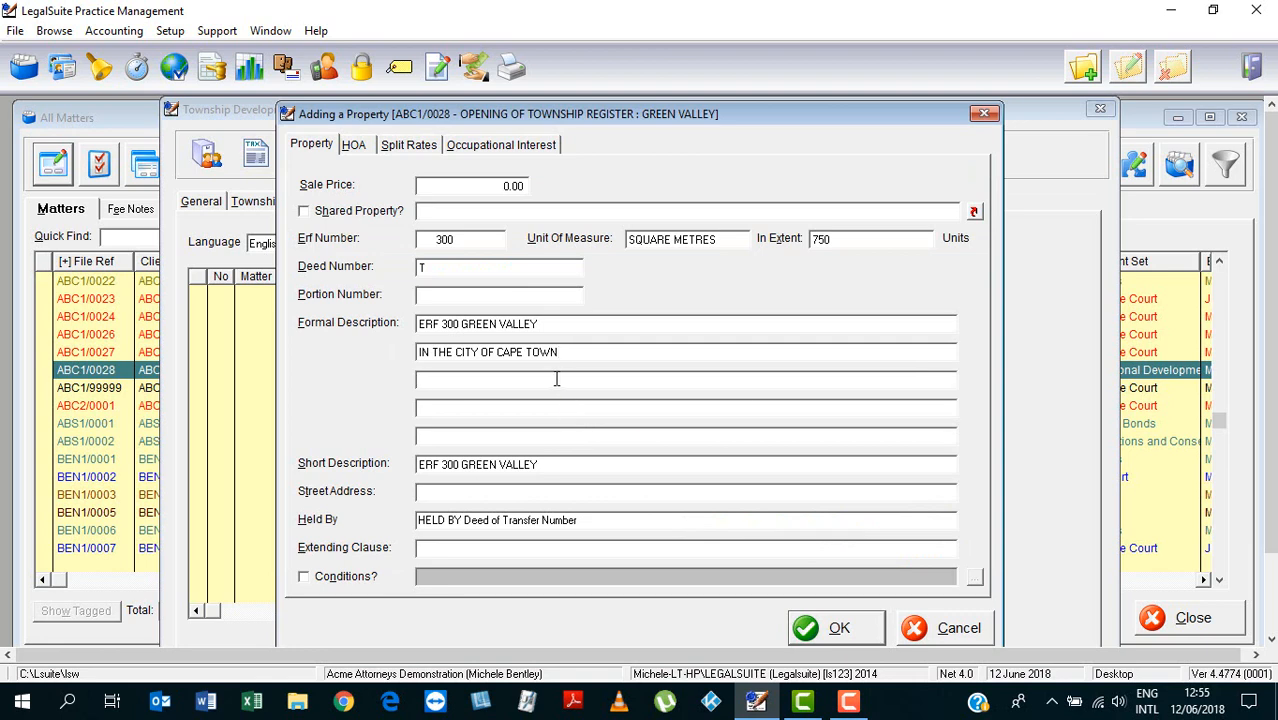
{"action": "right_click", "coordinate": [557, 380]}
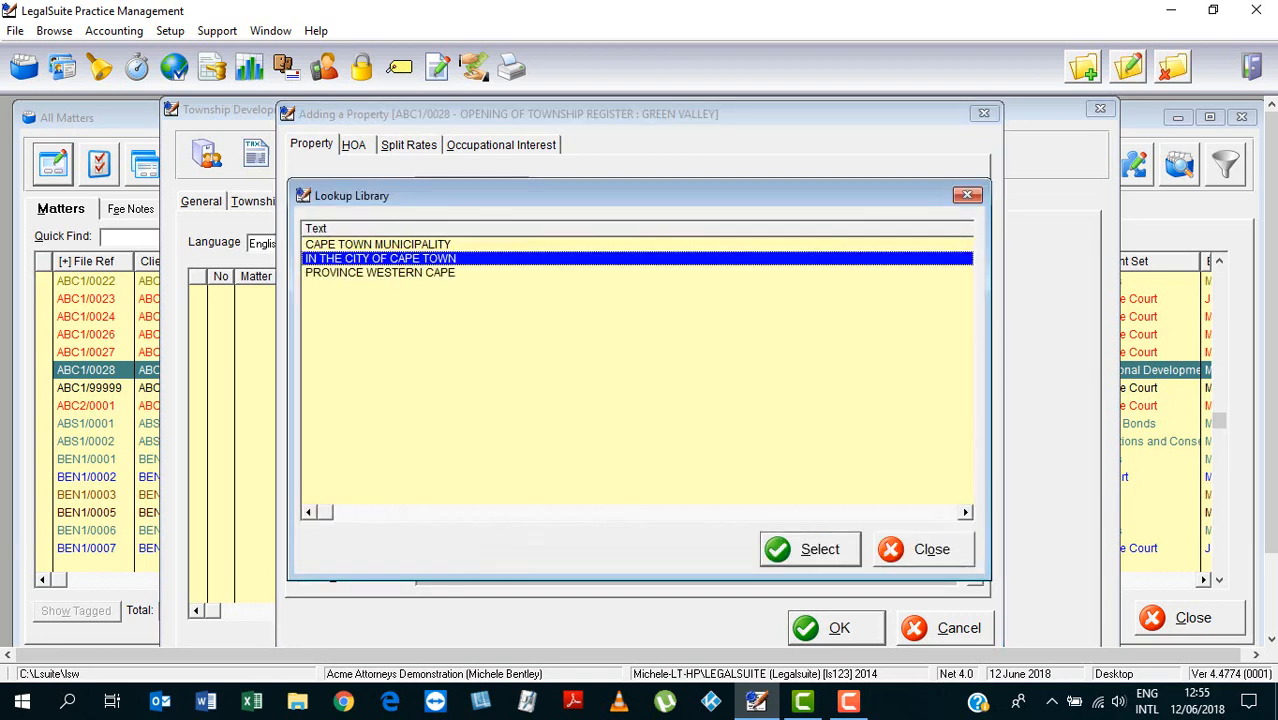
{"action": "left_click", "coordinate": [412, 245]}
{"action": "left_click", "coordinate": [820, 551]}
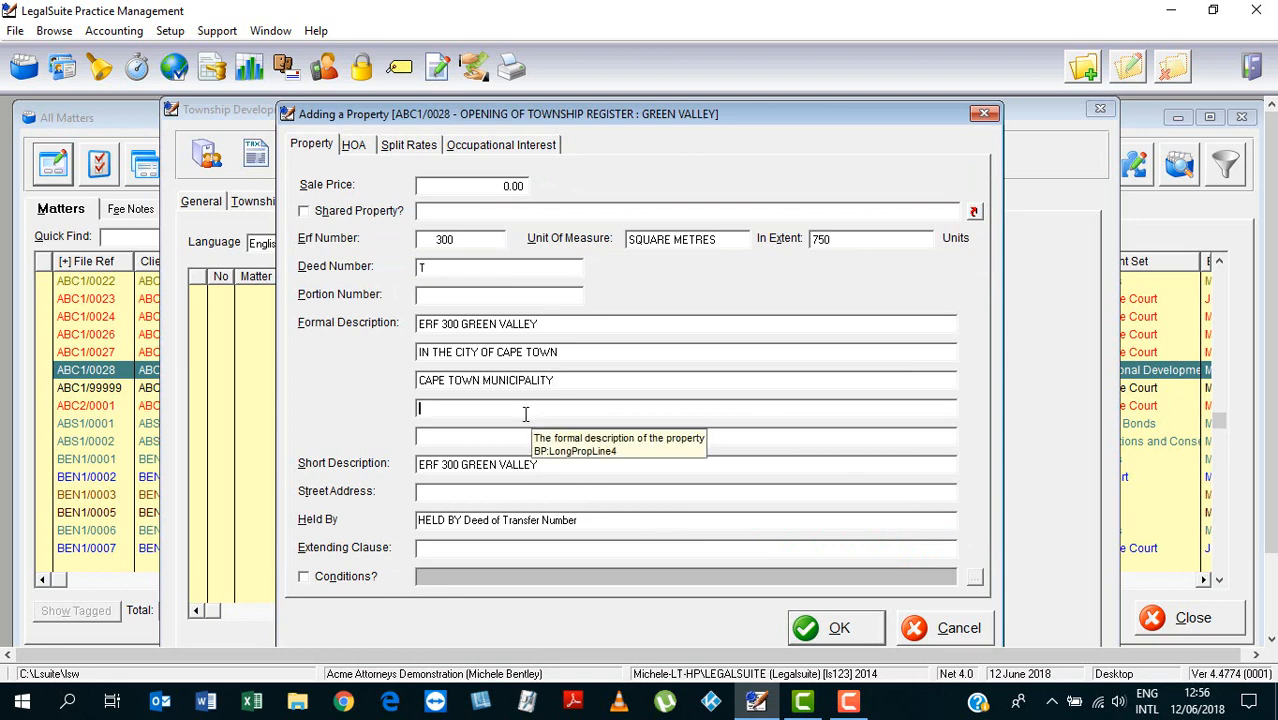
{"action": "right_click", "coordinate": [525, 414]}
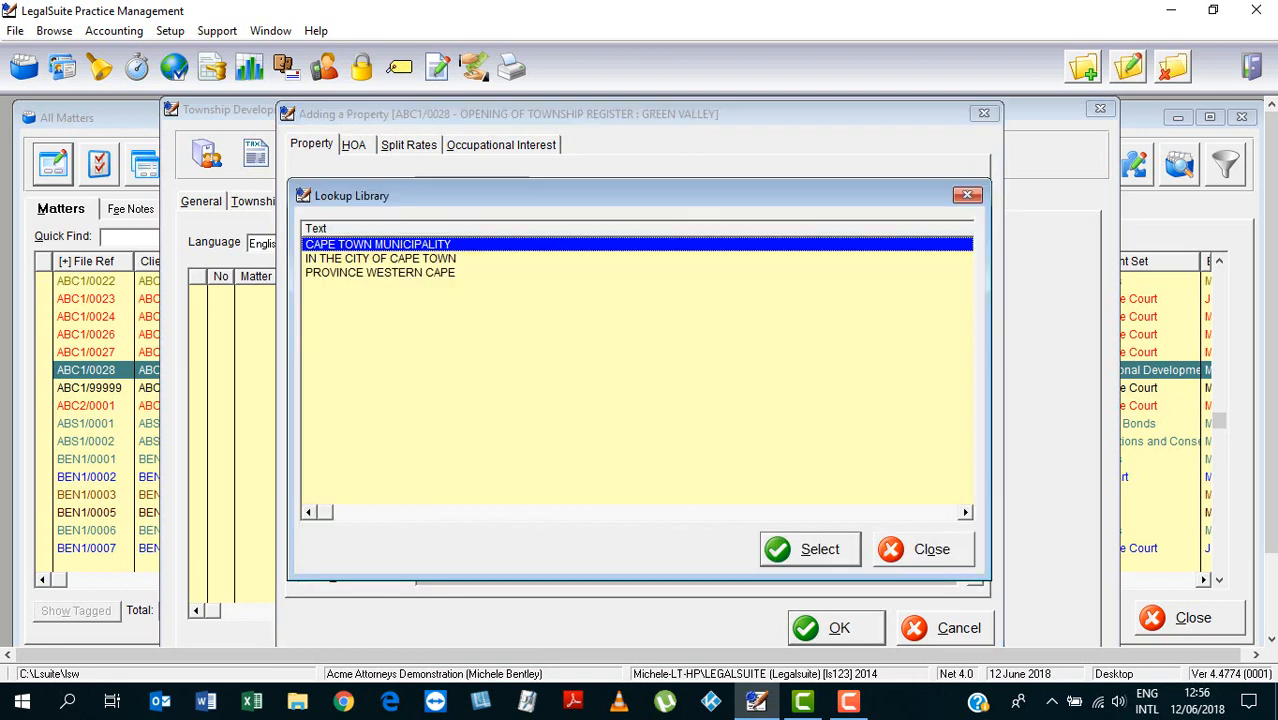
{"action": "left_click", "coordinate": [430, 273]}
{"action": "left_click", "coordinate": [833, 551]}
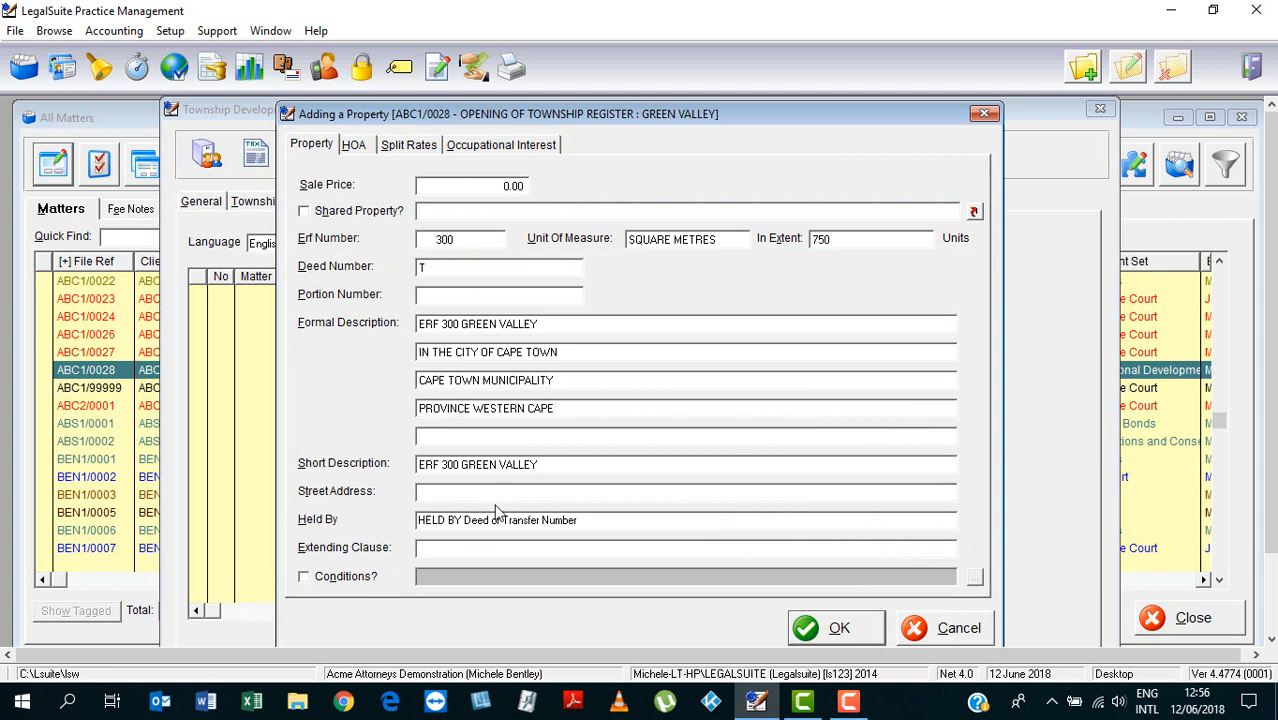
{"action": "left_click_drag", "start_coordinate": [548, 465], "coordinate": [414, 491]}
{"action": "left_click", "coordinate": [445, 491]}
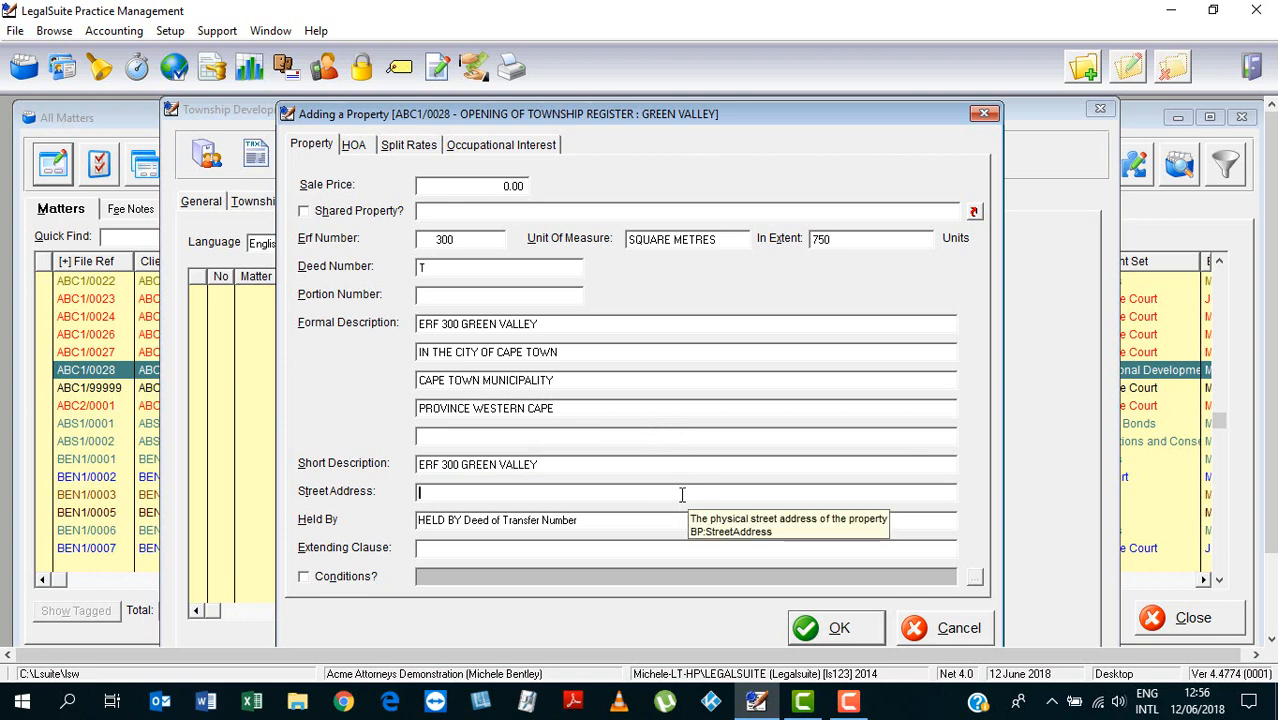
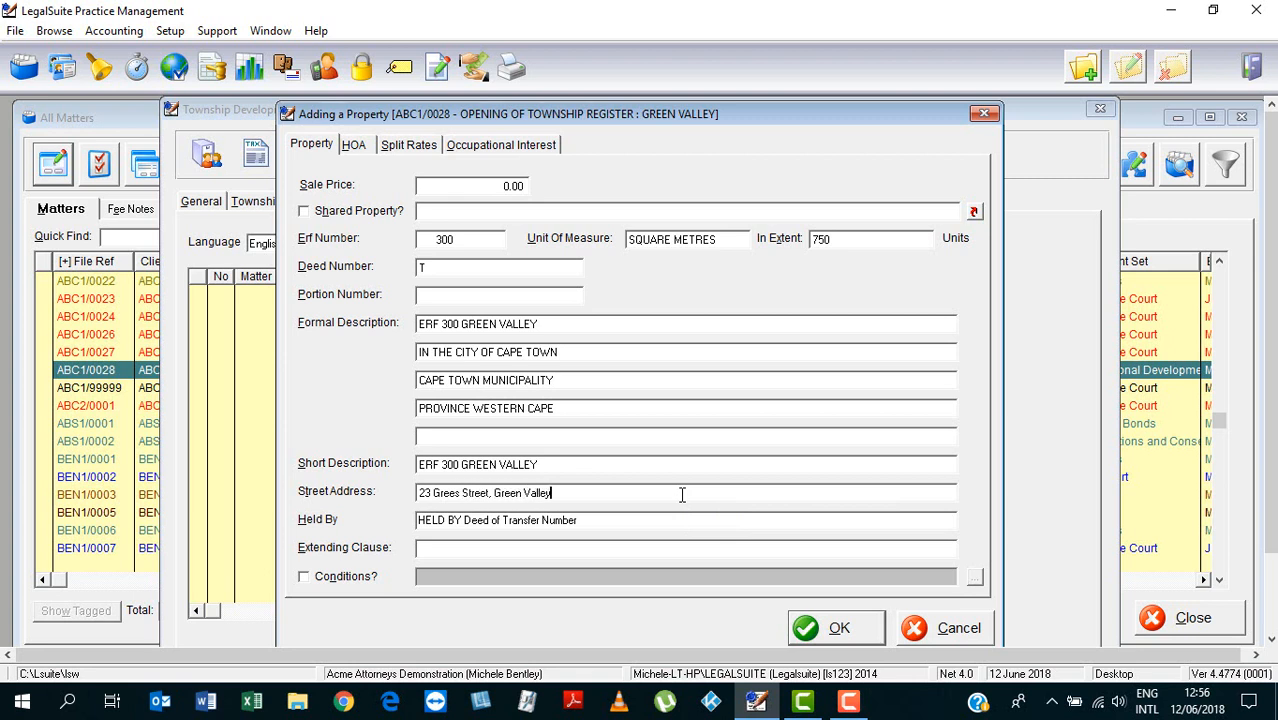
{"action": "type", "text": " T"}
{"action": "left_click", "coordinate": [587, 550]}
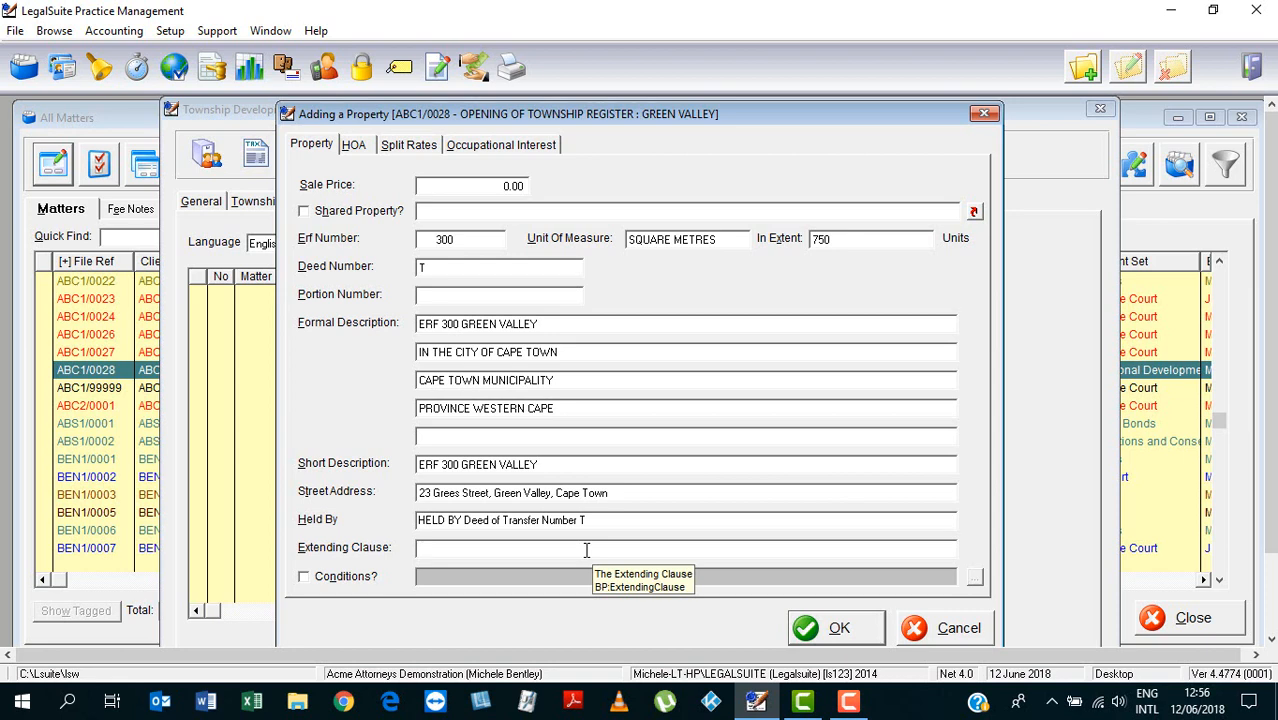
{"action": "key", "text": "F2"}
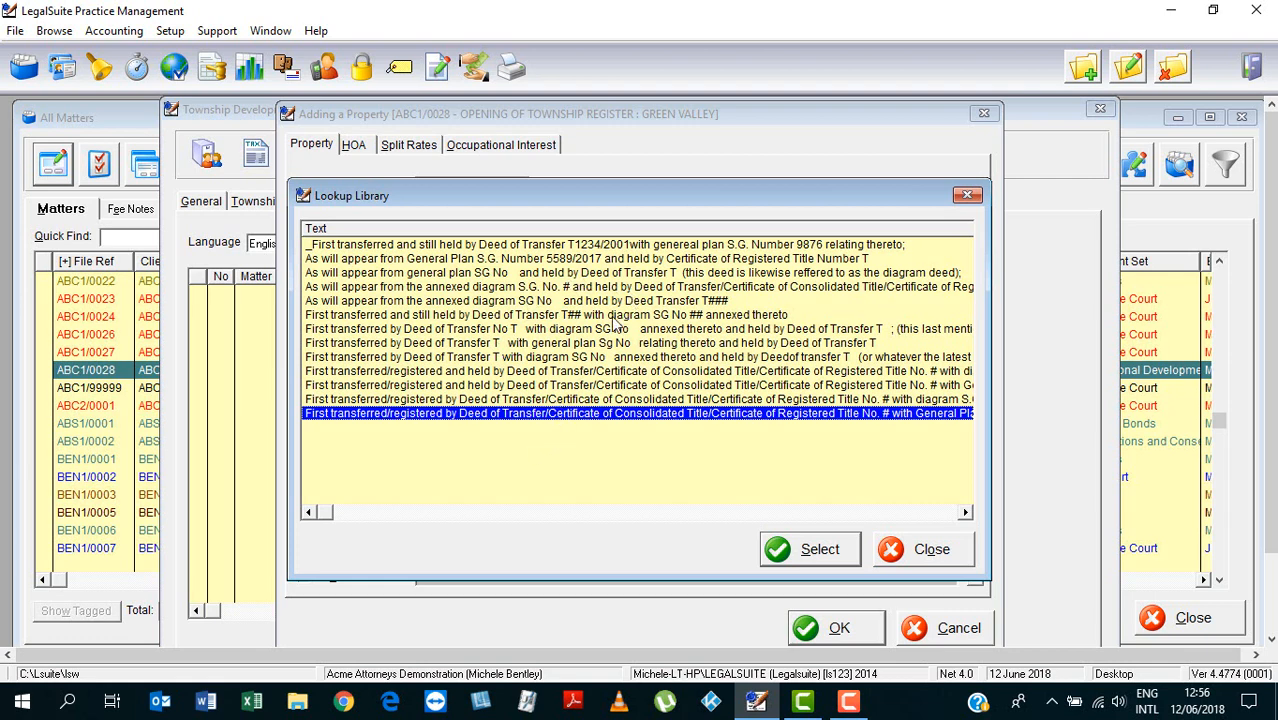
Insert the held-with-diagram extending clause, replacing its T## placeholder with ABOUT TO BE REGISTERED
{"action": "left_click", "coordinate": [535, 316]}
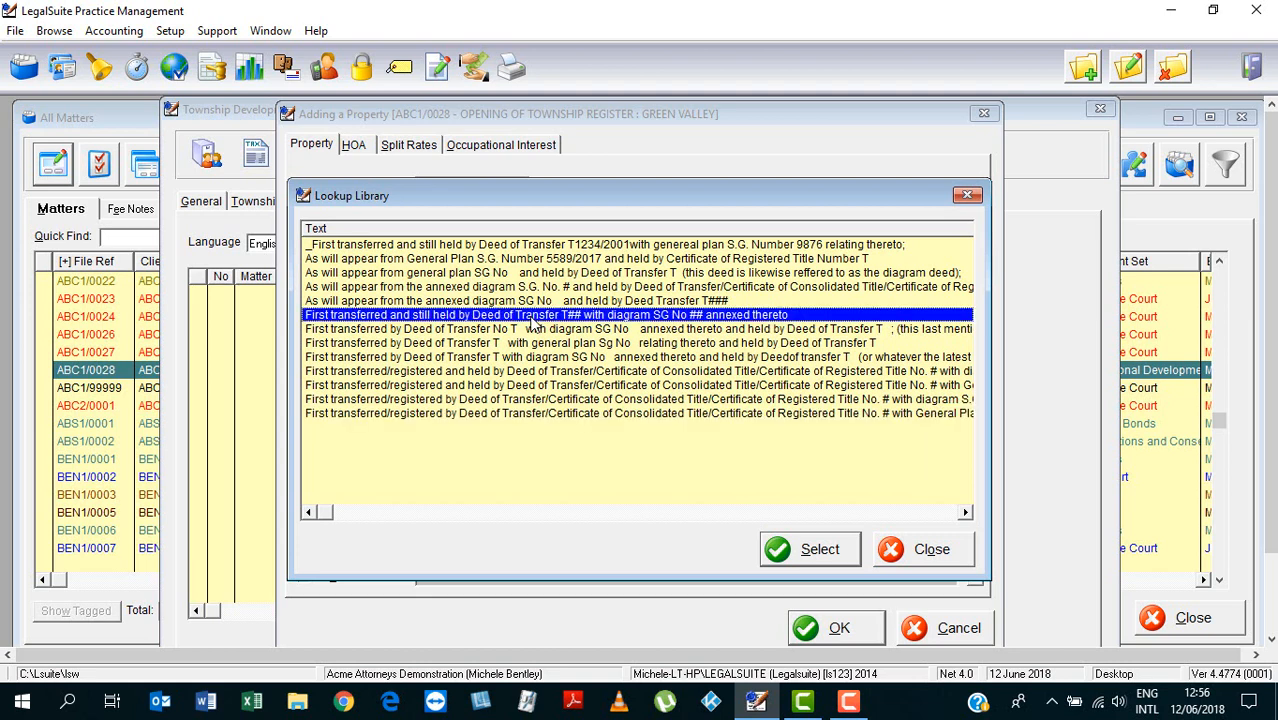
{"action": "left_click", "coordinate": [813, 548]}
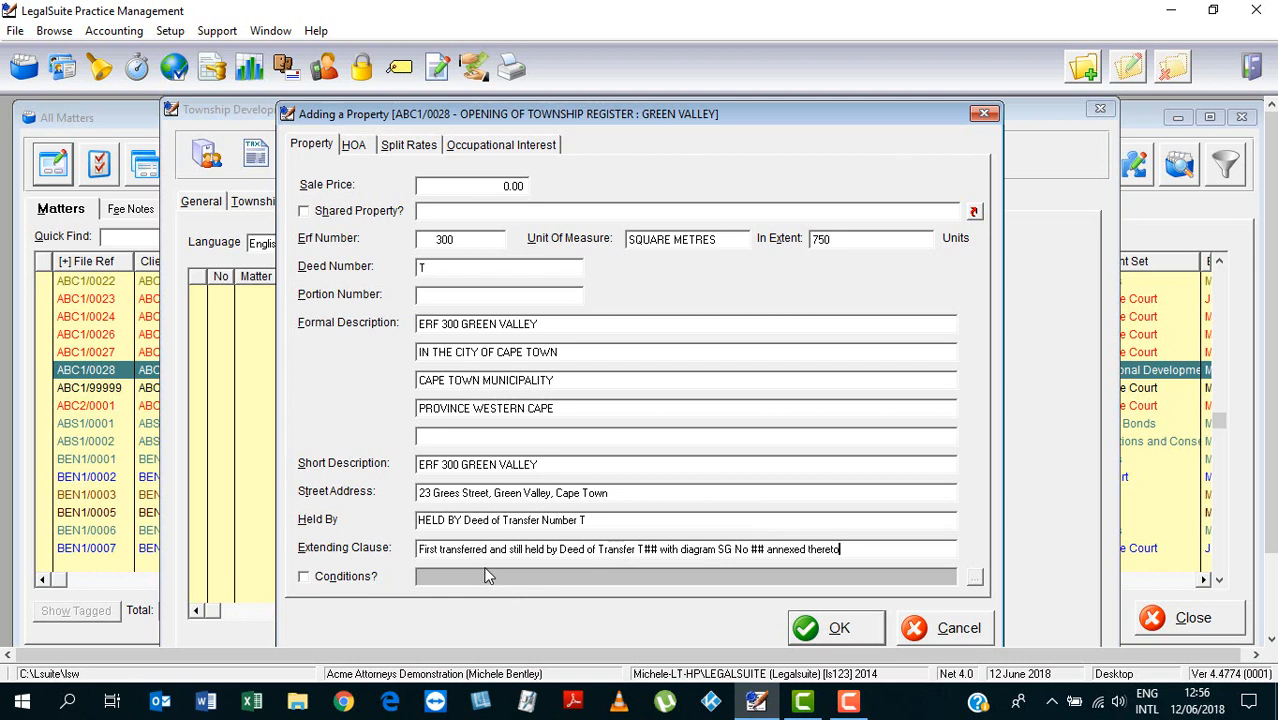
{"action": "left_click", "coordinate": [642, 549]}
{"action": "type", "text": "Numne"}
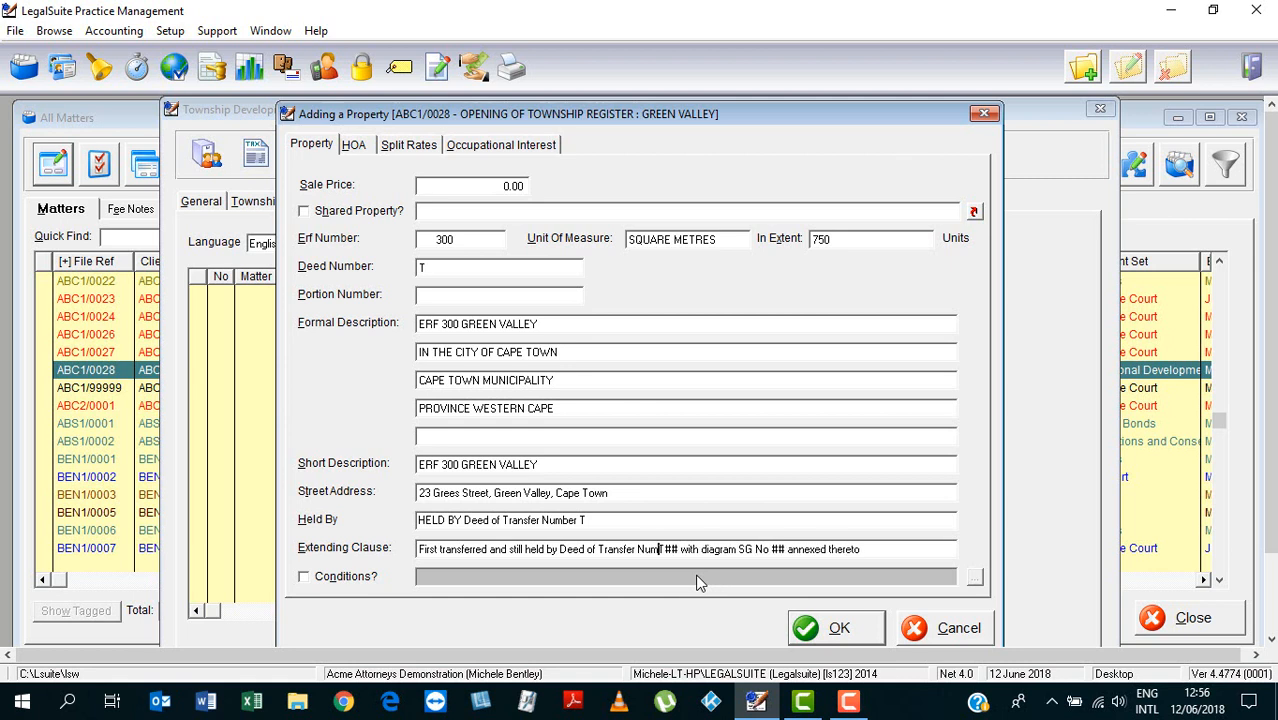
{"action": "key", "text": "BackSpace"}
{"action": "key", "text": "BackSpace"}
{"action": "type", "text": "ber TO"}
{"action": "key", "text": "BackSpace"}
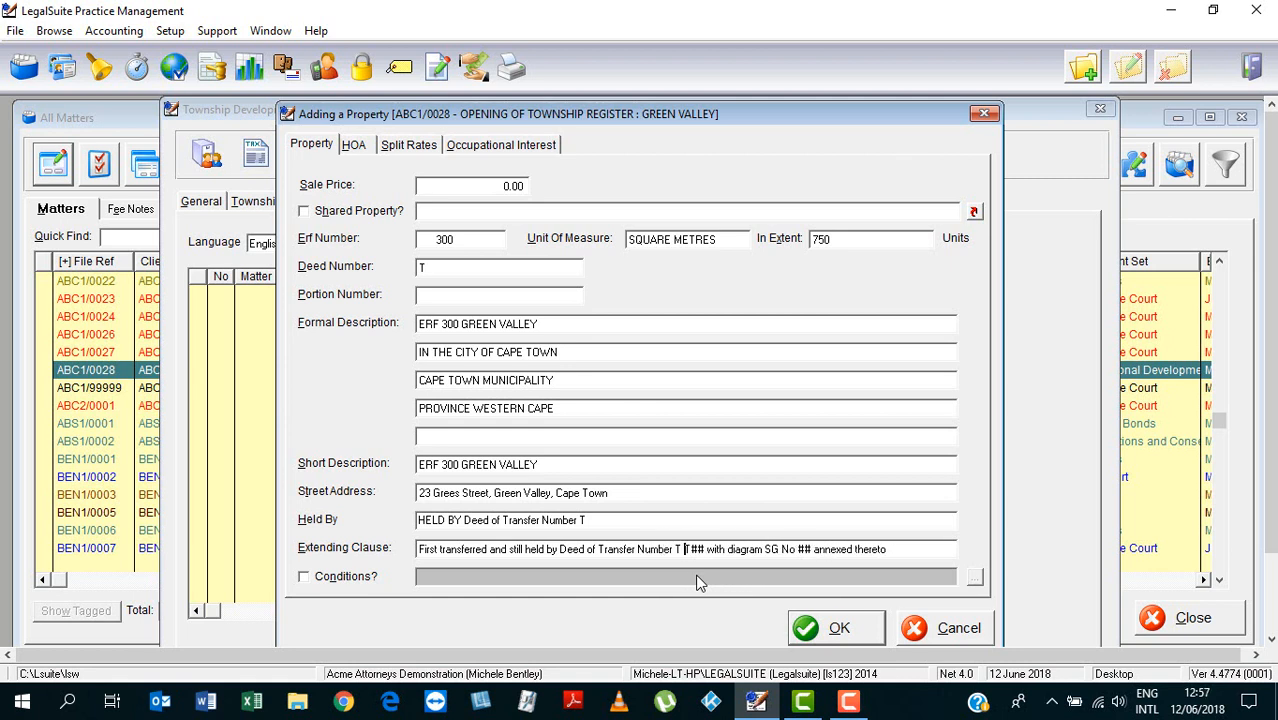
{"action": "type", "text": "ABOUT TO BE RE"}
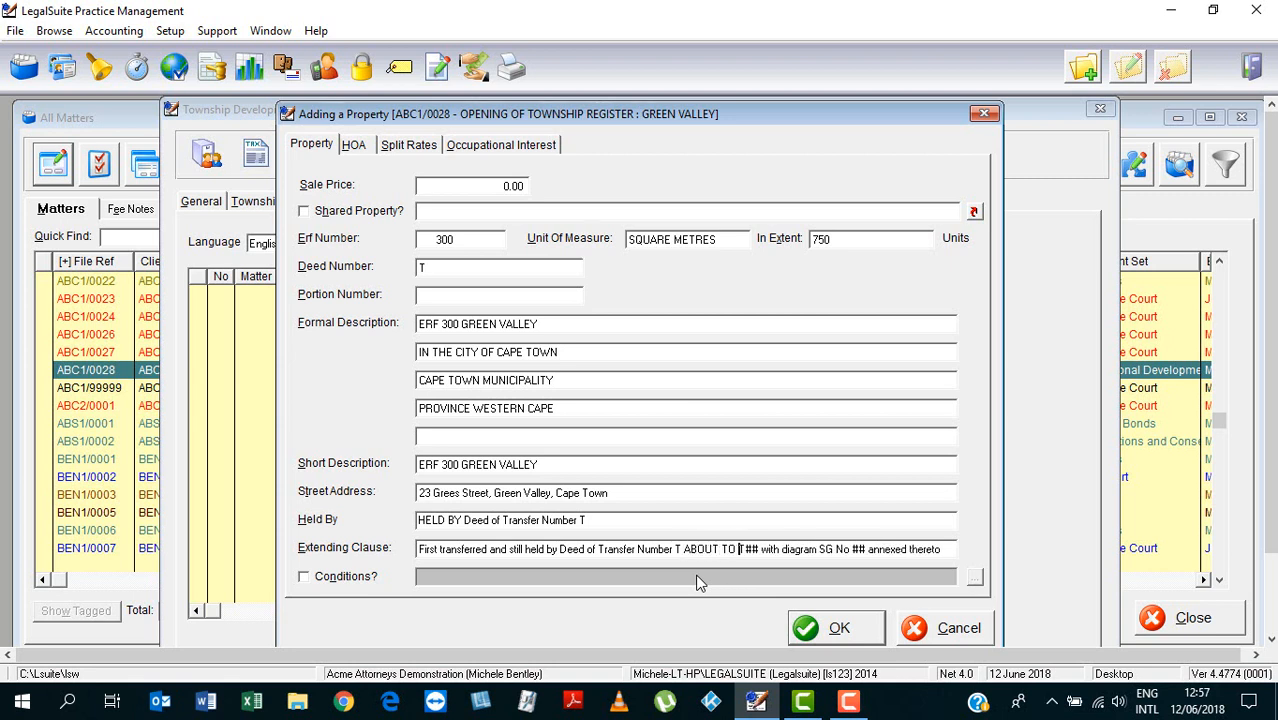
{"action": "type", "text": "GISTERED"}
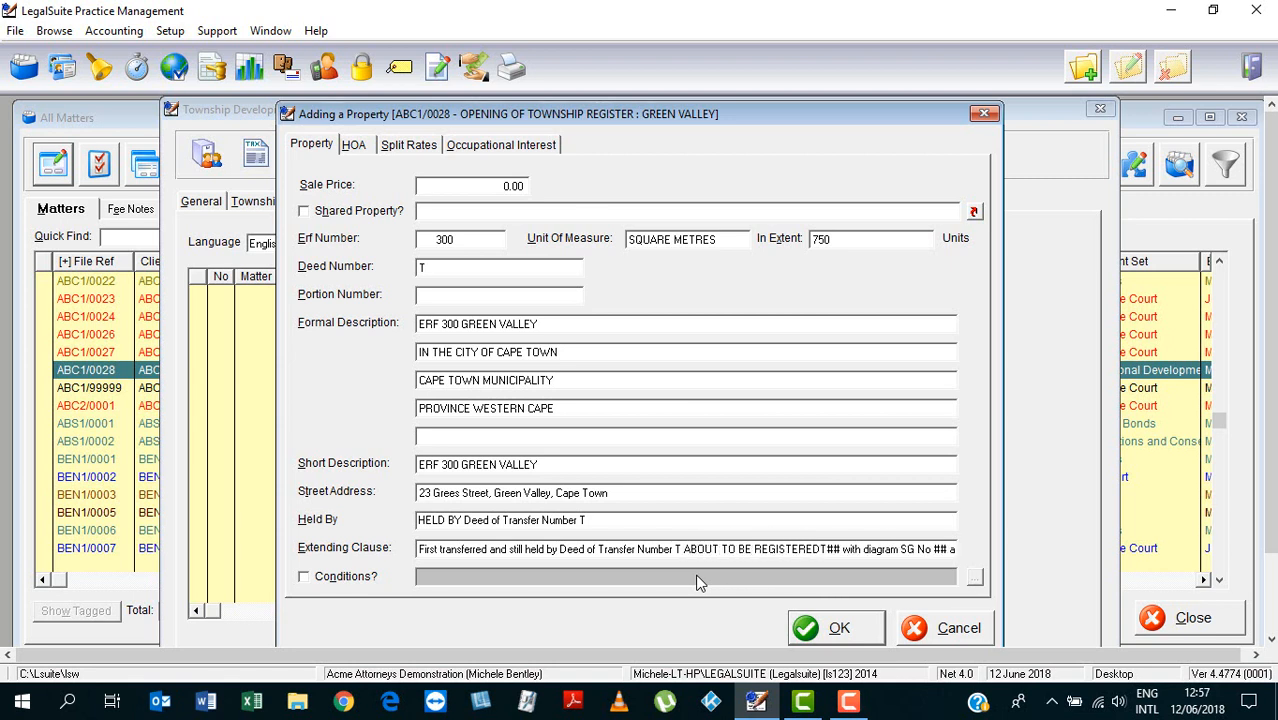
{"action": "key", "text": "Delete"}
{"action": "key", "text": "Delete"}
{"action": "key", "text": "Delete"}
{"action": "key", "text": "Delete"}
{"action": "key", "text": "Delete"}
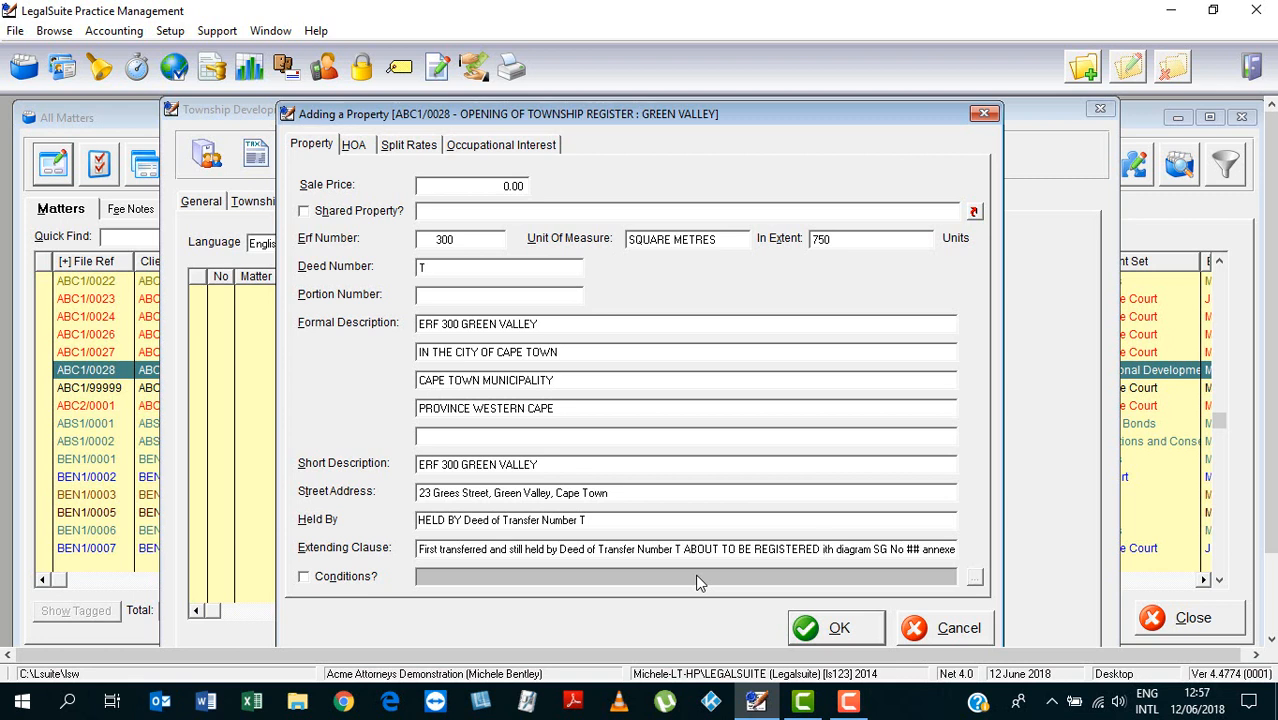
{"action": "type", "text": "w"}
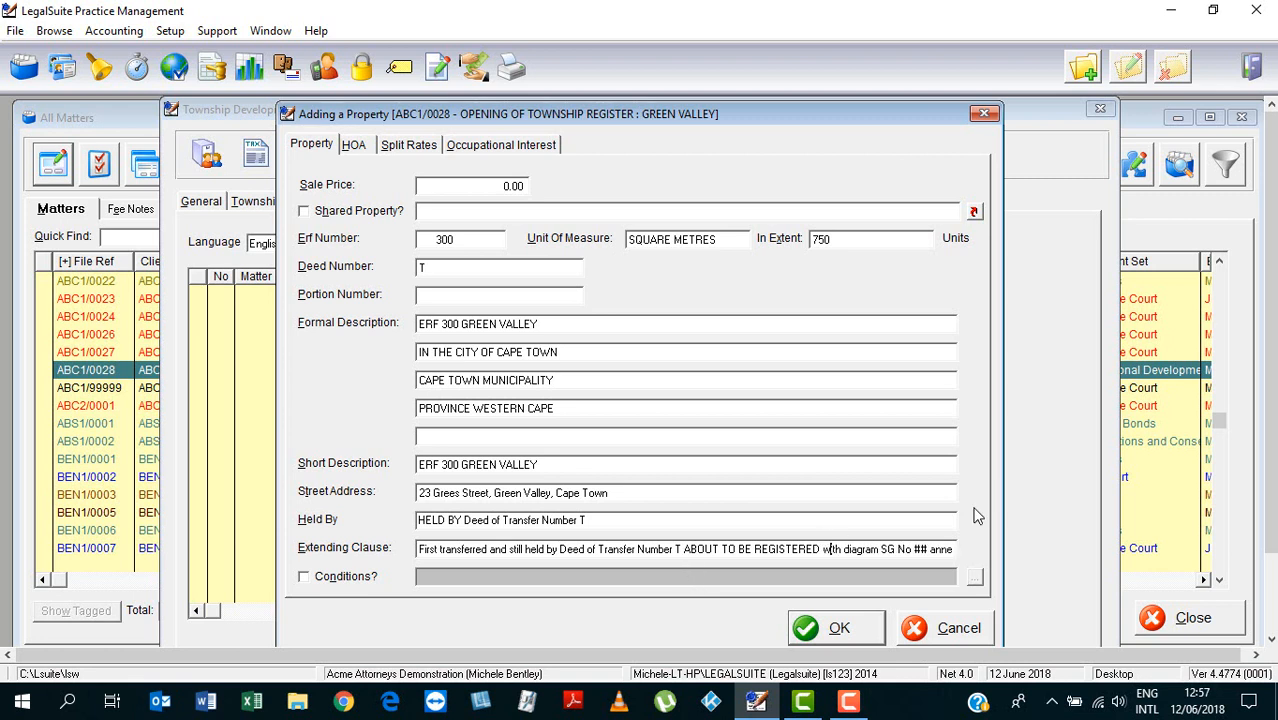
Change the clause's 'S G No' to 'S G Number annexed thereto'
{"action": "left_click", "coordinate": [888, 549]}
{"action": "left_click_drag", "start_coordinate": [899, 549], "coordinate": [929, 560]}
{"action": "type", "text": "Number annexed thereto."}
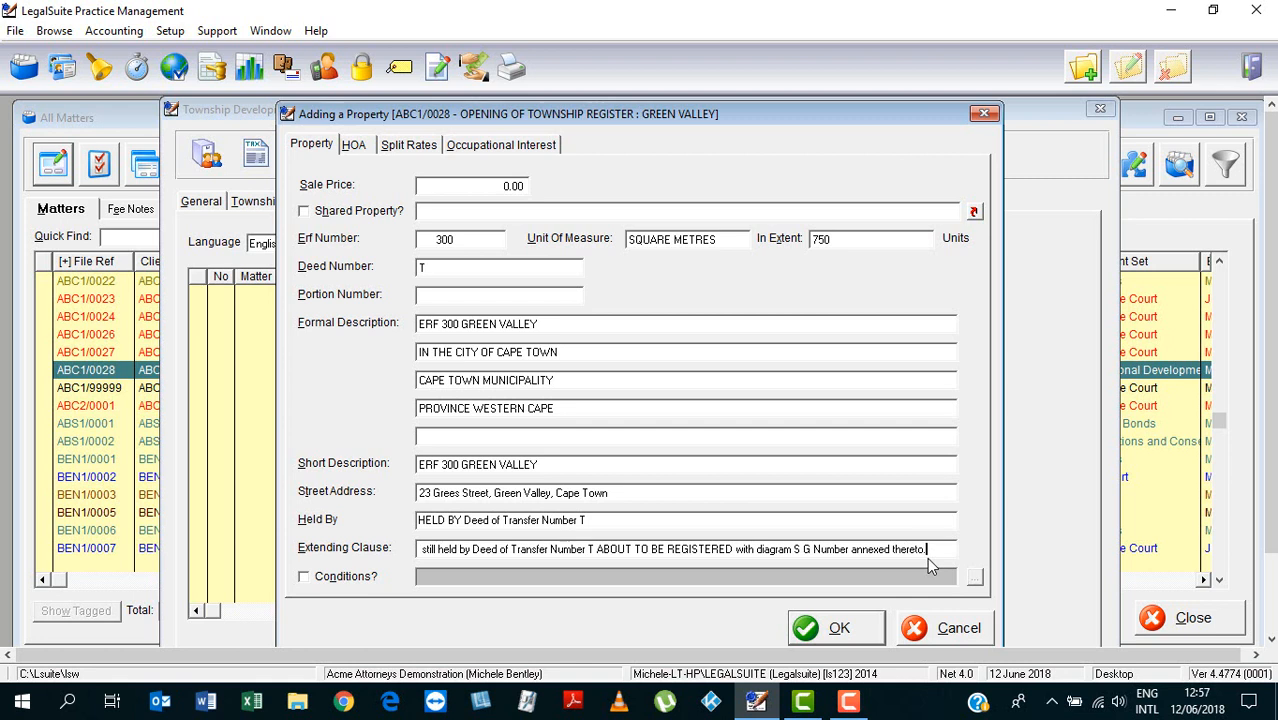
Tick Conditions? and open the GREEN VALLEY conditions-of-transfer clause
{"action": "left_click", "coordinate": [308, 577]}
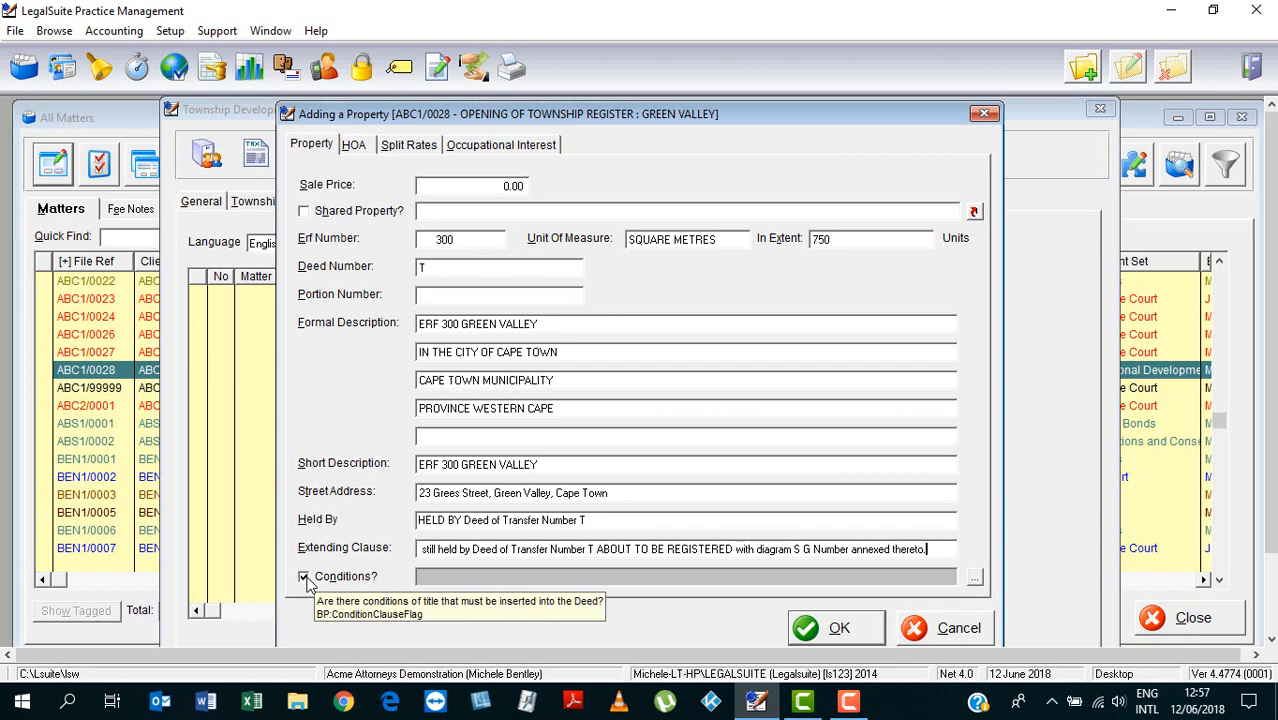
{"action": "left_click", "coordinate": [974, 578]}
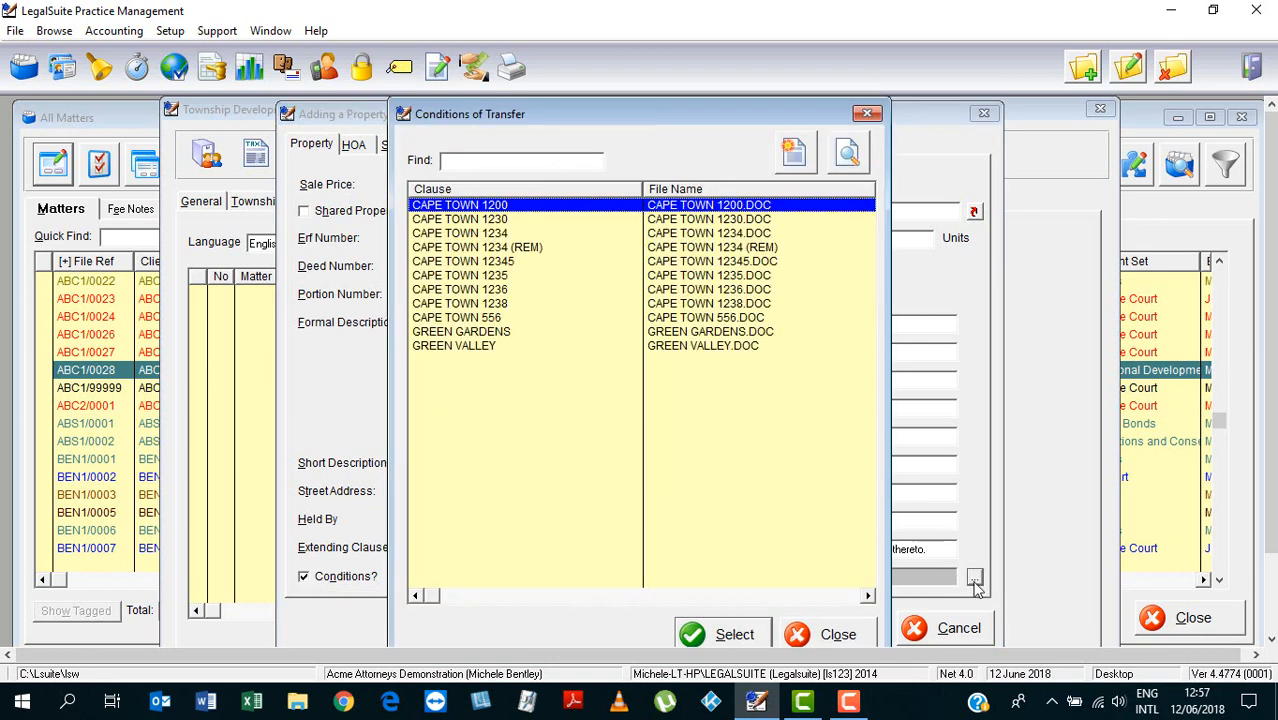
{"action": "left_click", "coordinate": [466, 348]}
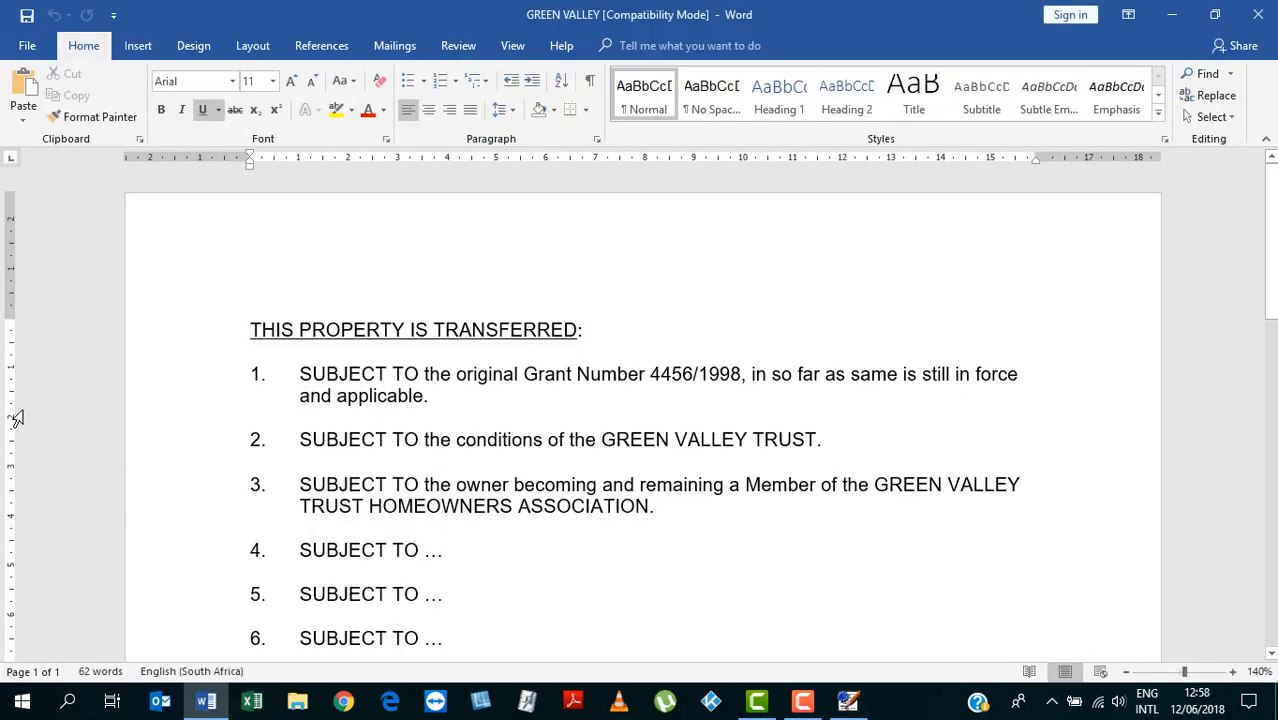
Select and copy all the GREEN VALLEY conditions text, then close the document
{"action": "left_click_drag", "start_coordinate": [249, 329], "coordinate": [716, 622]}
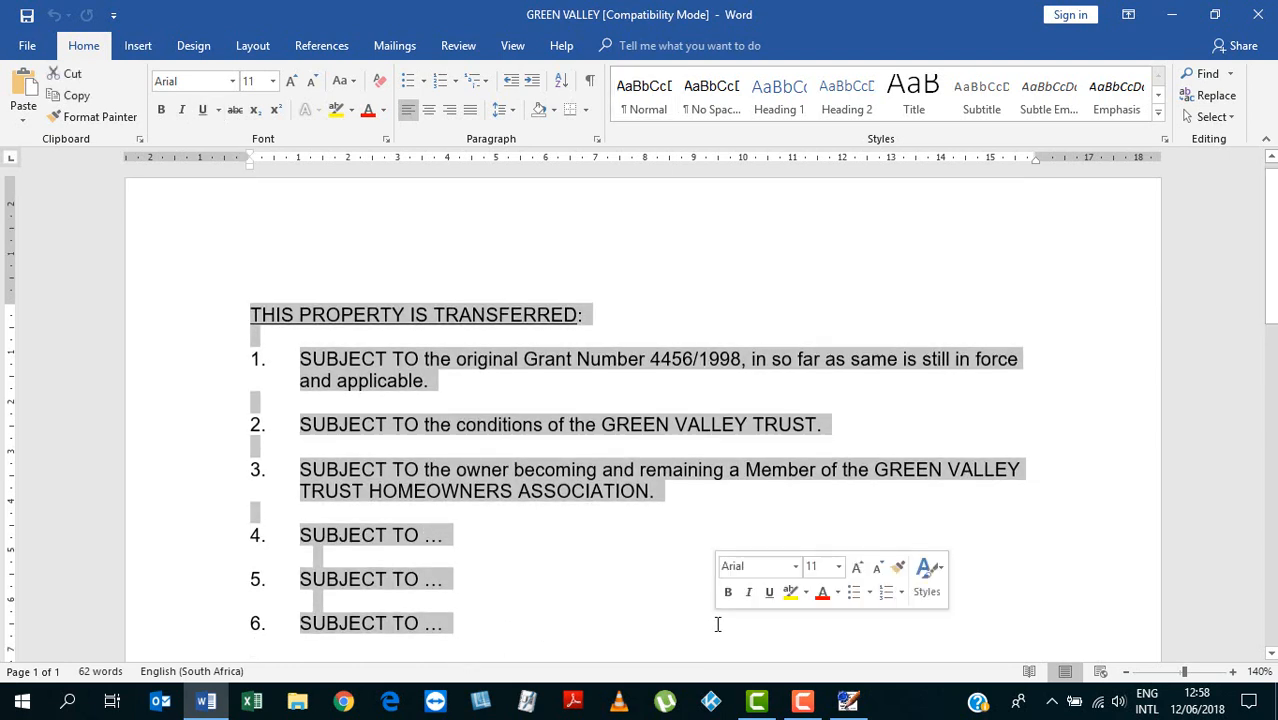
{"action": "left_click", "coordinate": [1257, 15]}
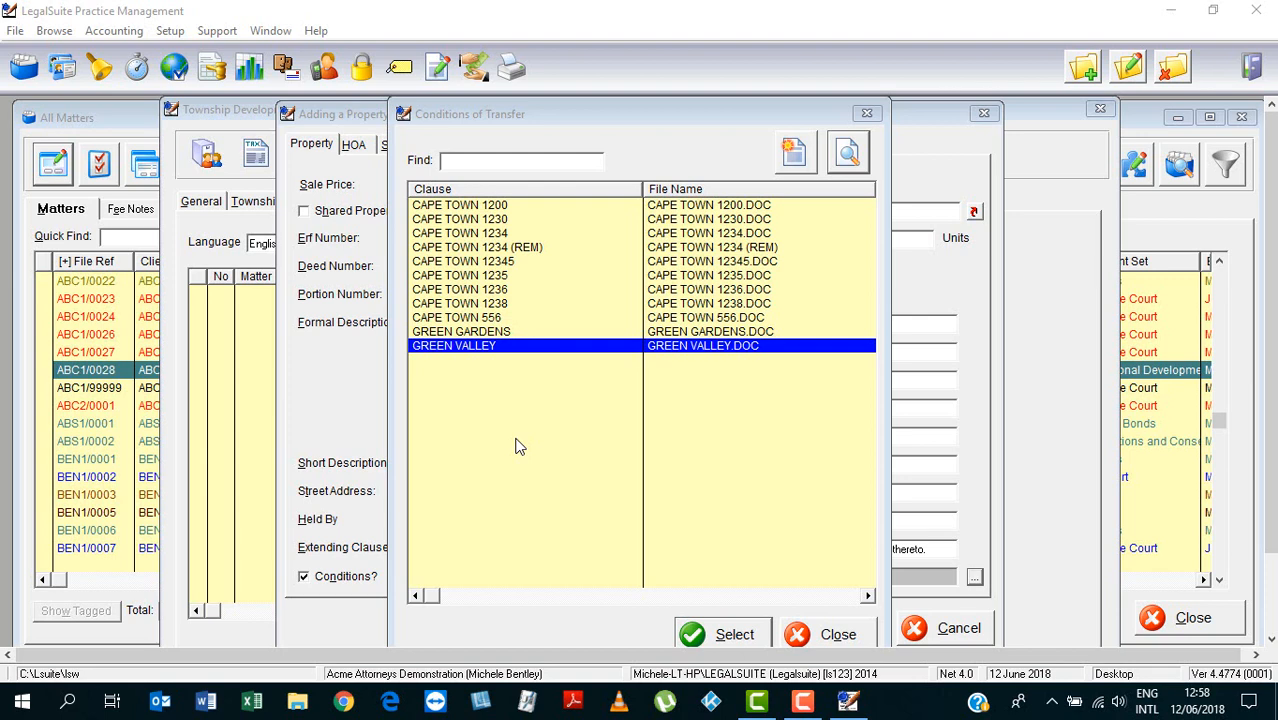
Insert a new conditions clause with description and file name GREEN VALLEY 300
{"action": "left_click", "coordinate": [519, 447]}
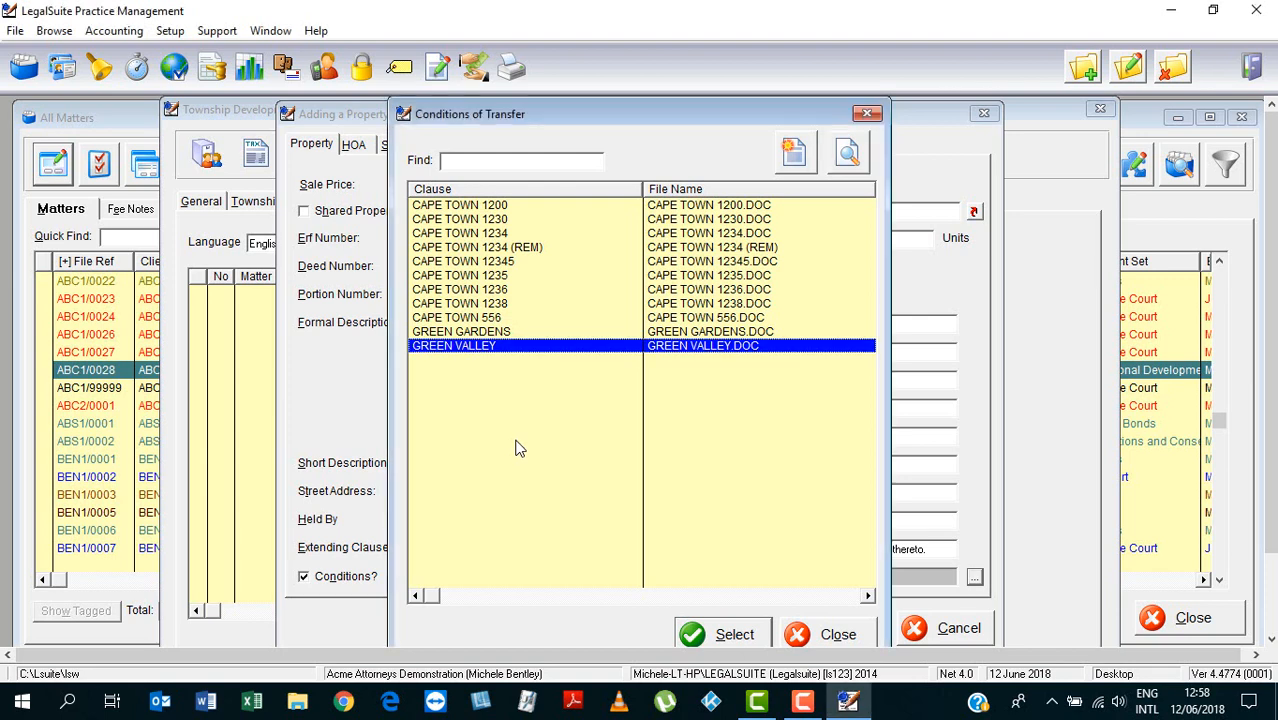
{"action": "left_click", "coordinate": [1087, 70]}
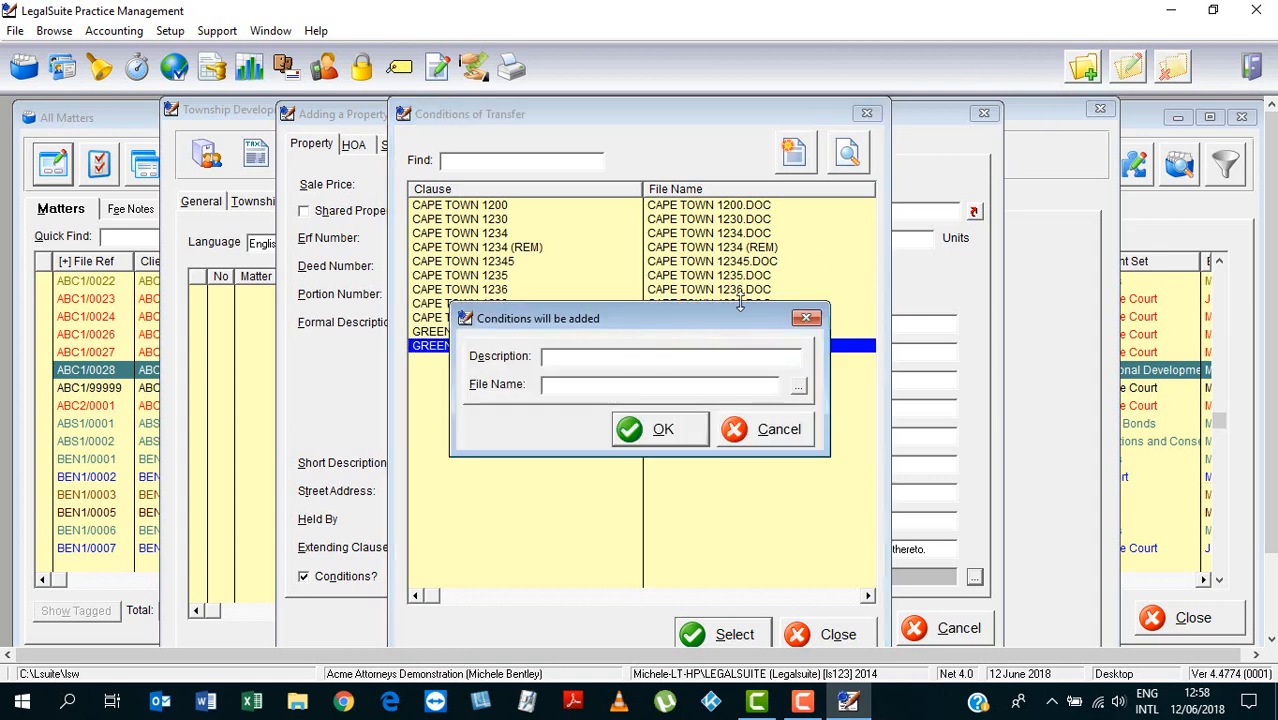
{"action": "type", "text": "GREEN VALLEY 300"}
{"action": "left_click", "coordinate": [712, 387]}
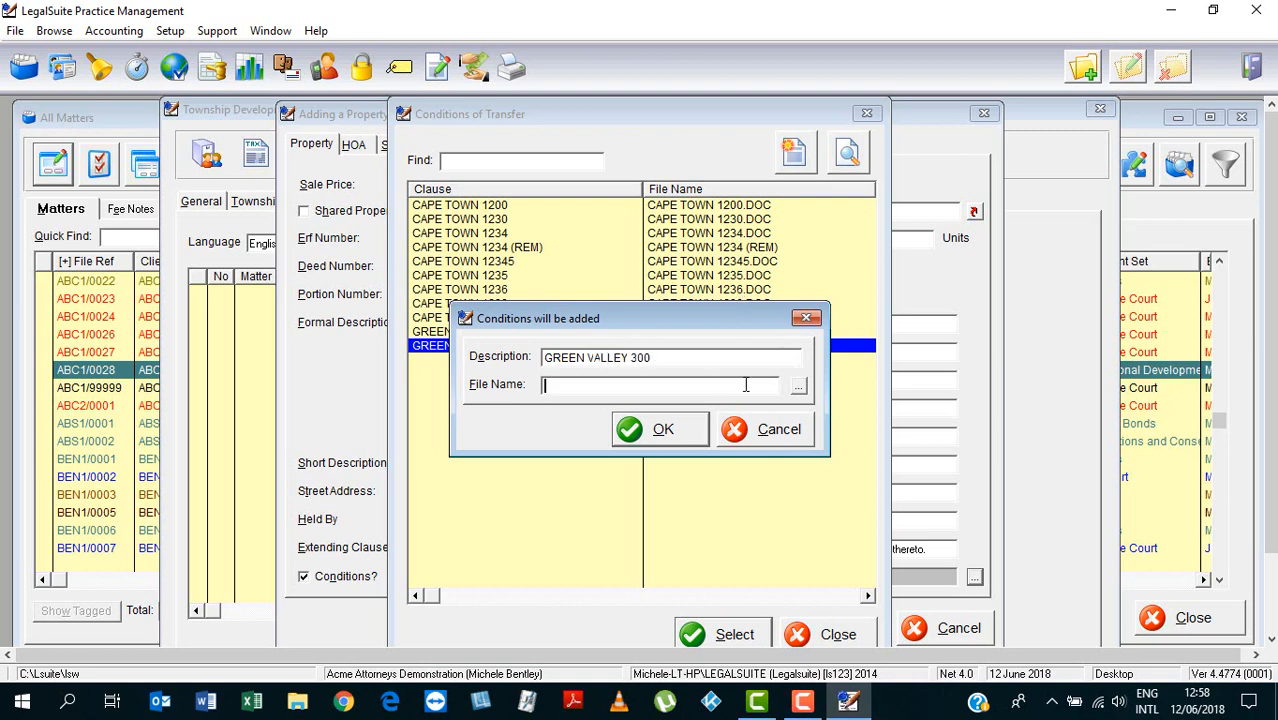
{"action": "type", "text": "GREEN VALLEY 300"}
{"action": "left_click", "coordinate": [683, 432]}
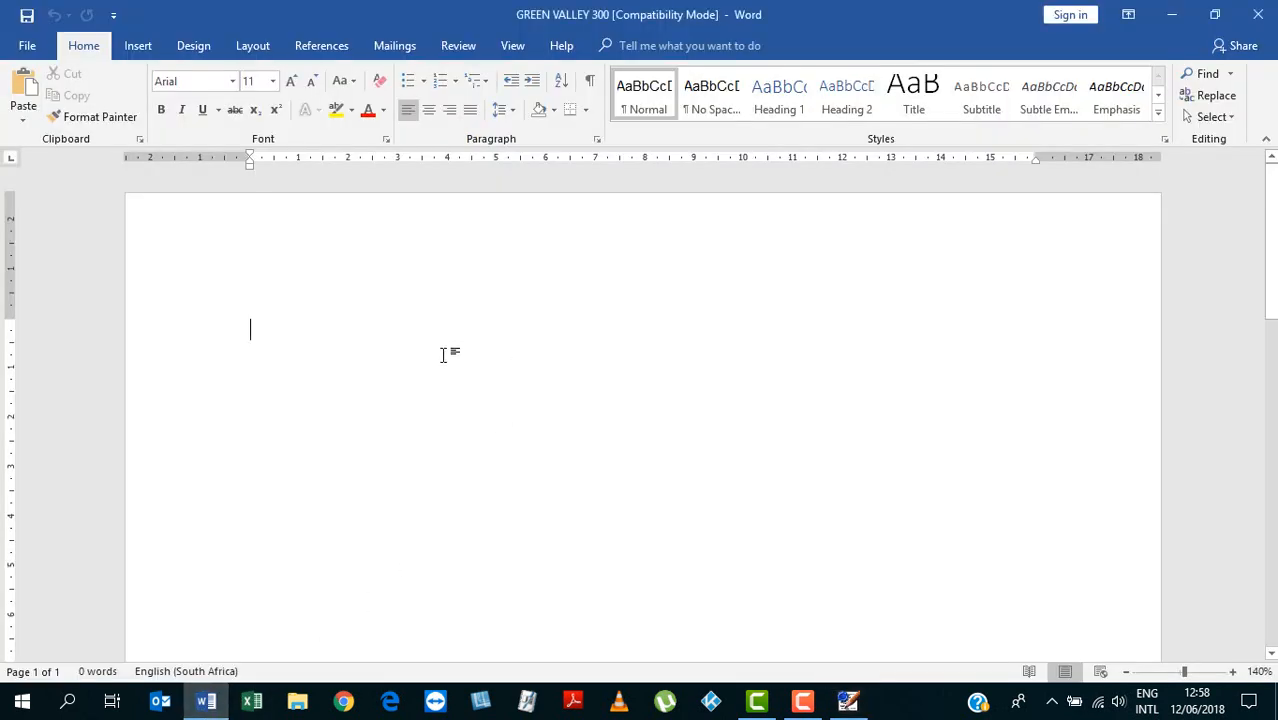
Paste the copied conditions, add an aligned item 7, and close the document
{"action": "type", "text": "THIS PROPERTY IS TRANSFERRED:  1.\tSUBJECT TO the original Grant Number 4456/1998, in so far as same is still in force and applicable.  2.\tSUBJECT TO the conditions of the GREEN VALLEY TRUST.  3.\tSUBJECT TO the owner becoming and remaining a Member of the GREEN VALLEY TRUST HOMEOWNERS ASSOCIATION.  4.\tSUBJECT TO …  5.\tSUBJECT TO …  6.\tSUBJECT TO …"}
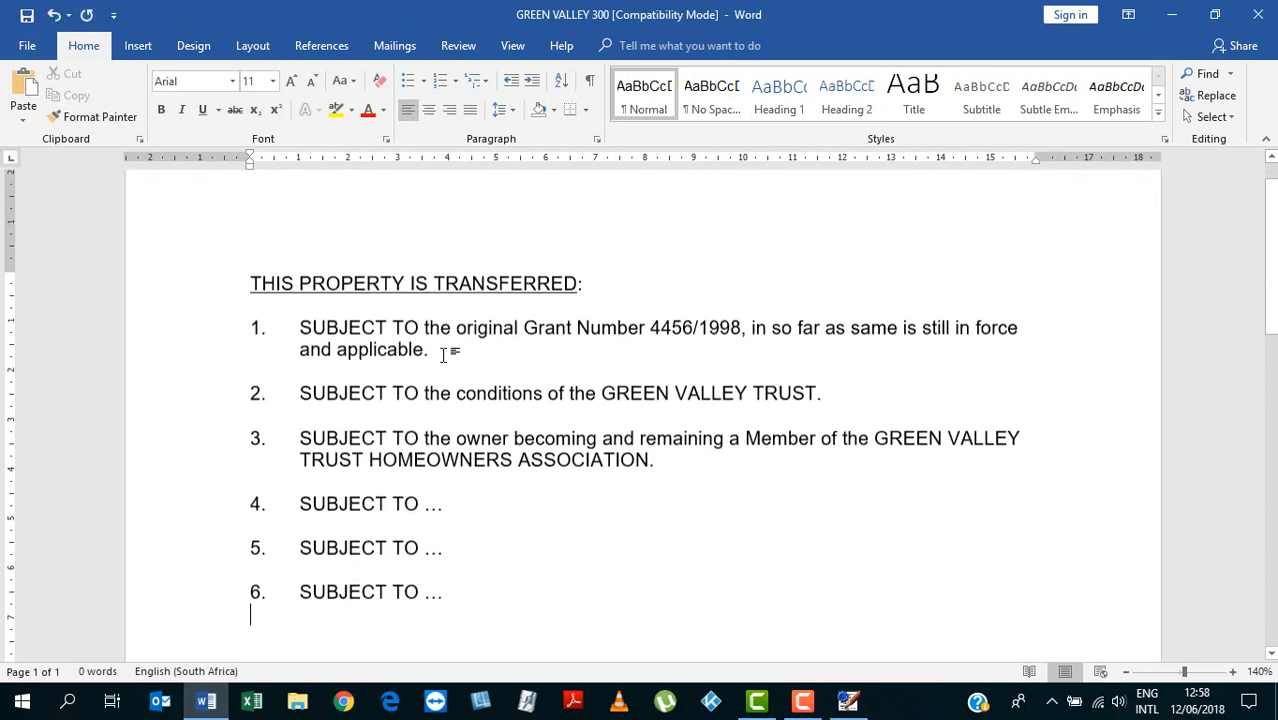
{"action": "type", "text": "7"}
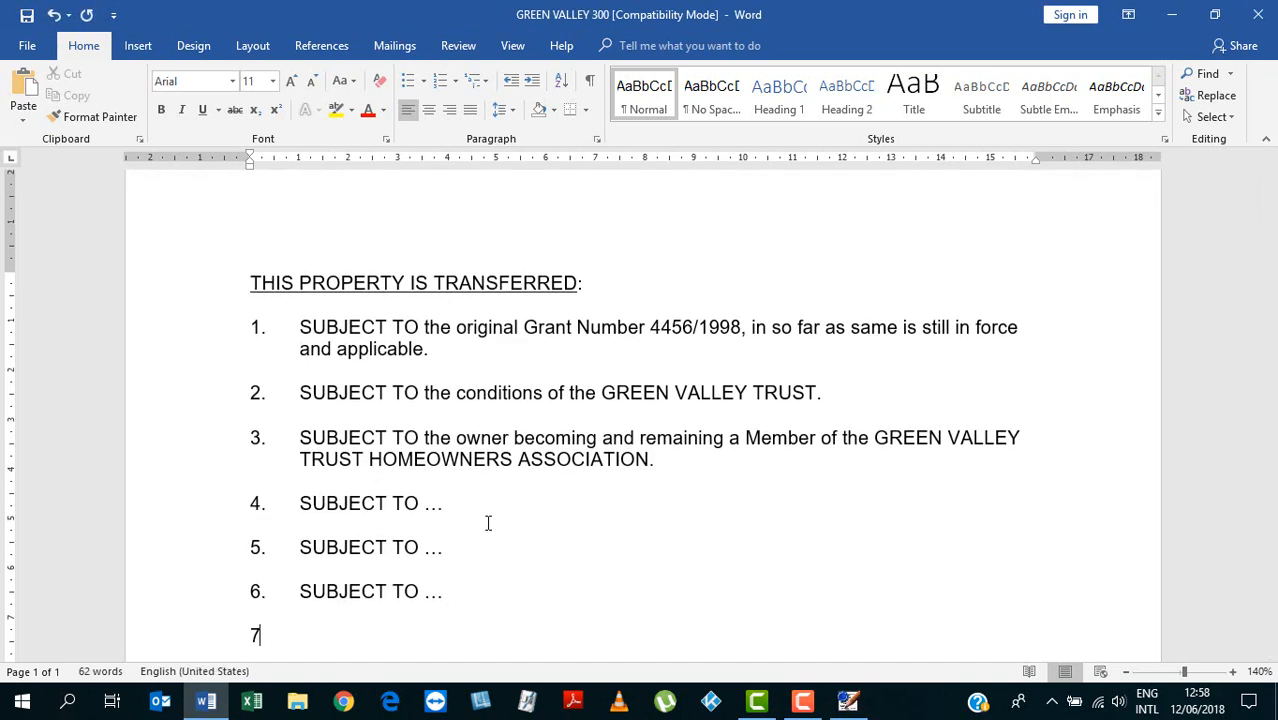
{"action": "type", "text": "."}
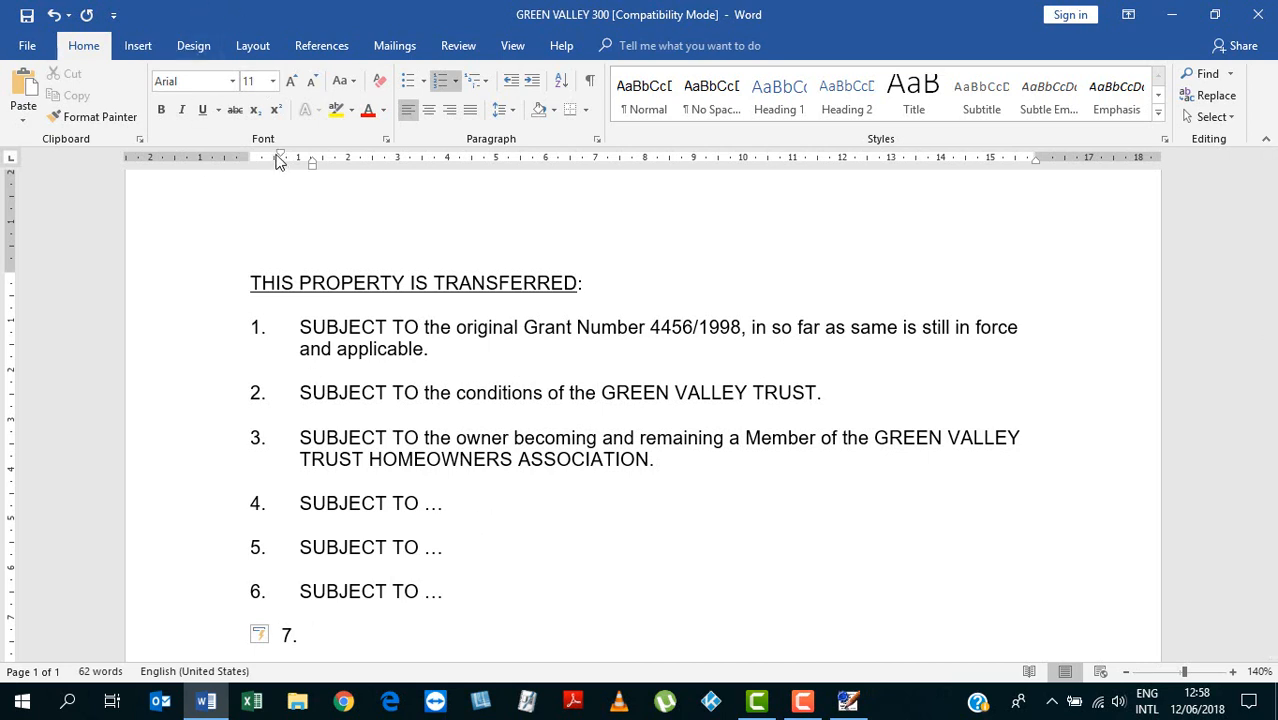
{"action": "mouse_move", "coordinate": [282, 155]}
{"action": "left_mouse_down"}
{"action": "mouse_move", "coordinate": [252, 155]}
{"action": "mouse_move", "coordinate": [296, 161]}
{"action": "left_mouse_up"}
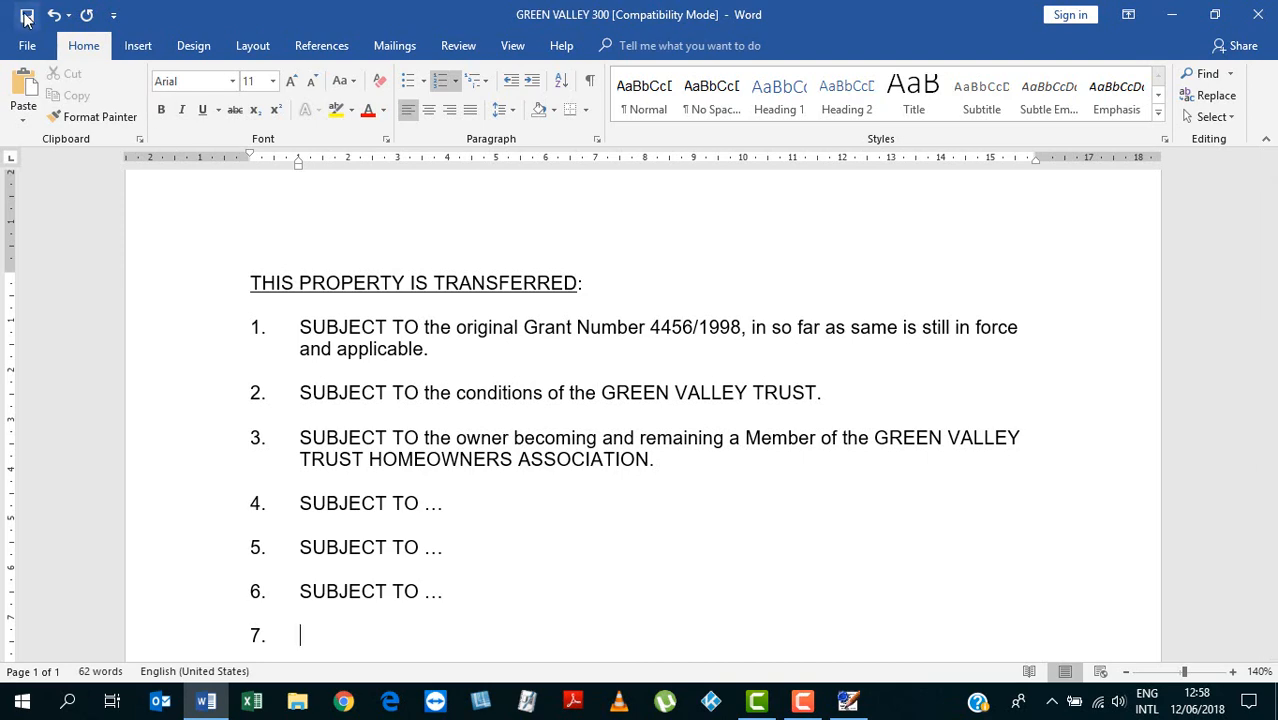
{"action": "left_click", "coordinate": [1262, 12]}
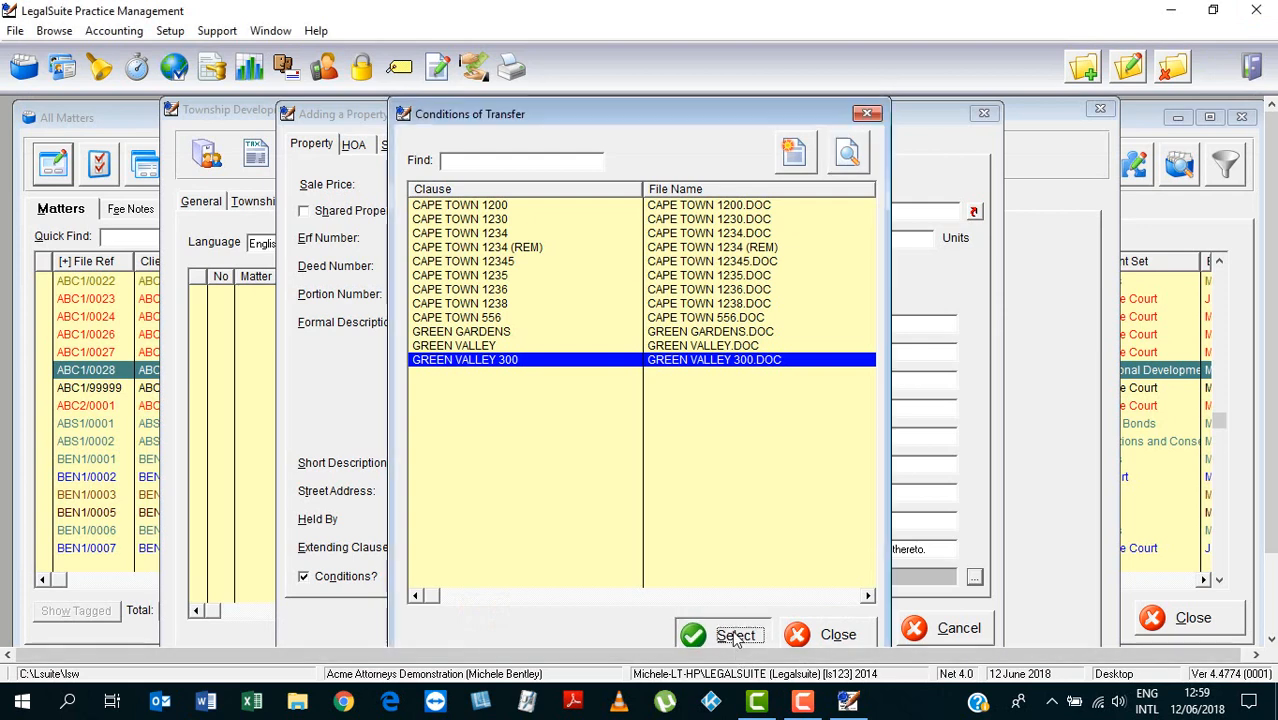
Select GREEN VALLEY 300 as Erf 300's conditions, save the property, and cancel the extra blank form
{"action": "left_click", "coordinate": [730, 634]}
{"action": "left_click_drag", "start_coordinate": [540, 578], "coordinate": [508, 578]}
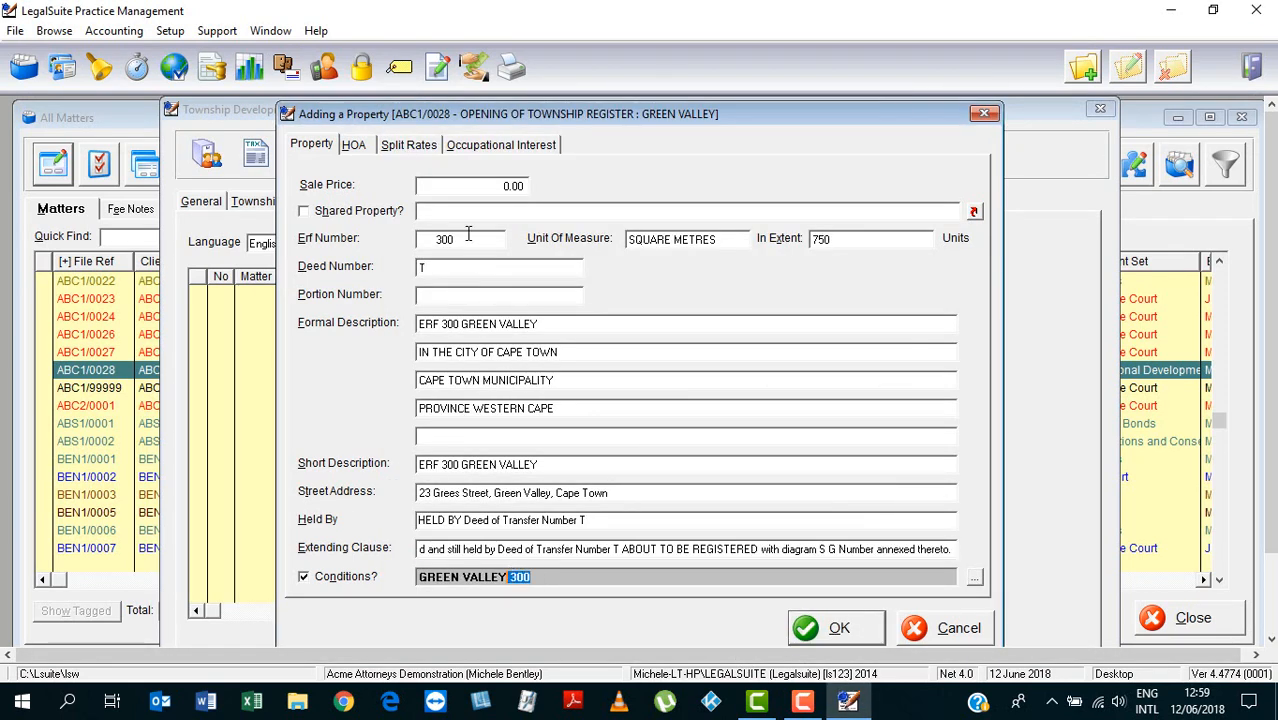
{"action": "left_click", "coordinate": [833, 630]}
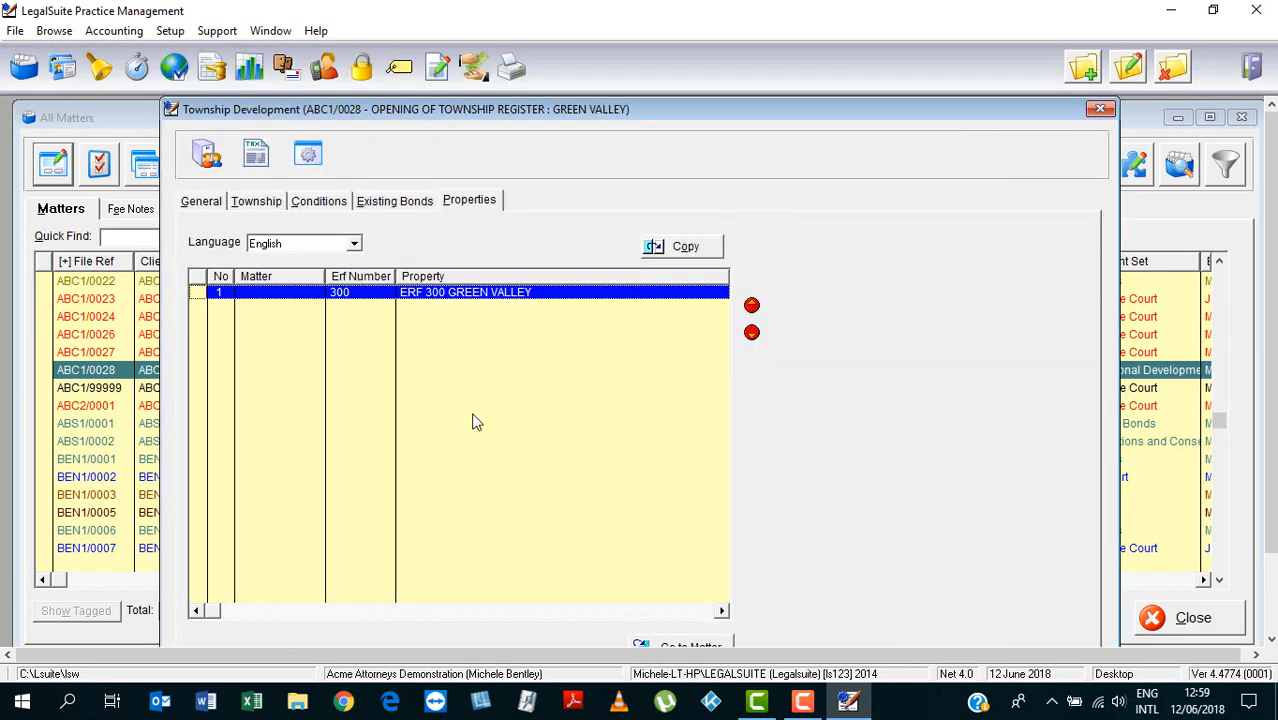
{"action": "left_click", "coordinate": [1084, 70]}
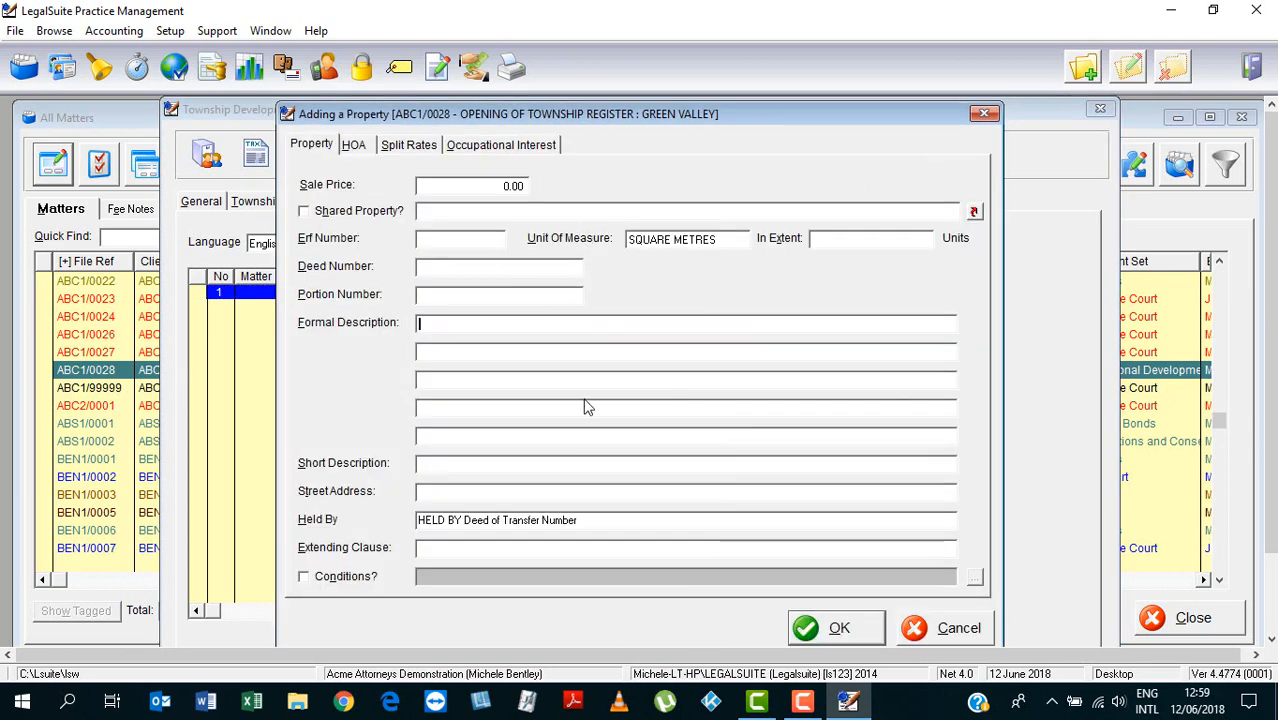
{"action": "left_click", "coordinate": [955, 625]}
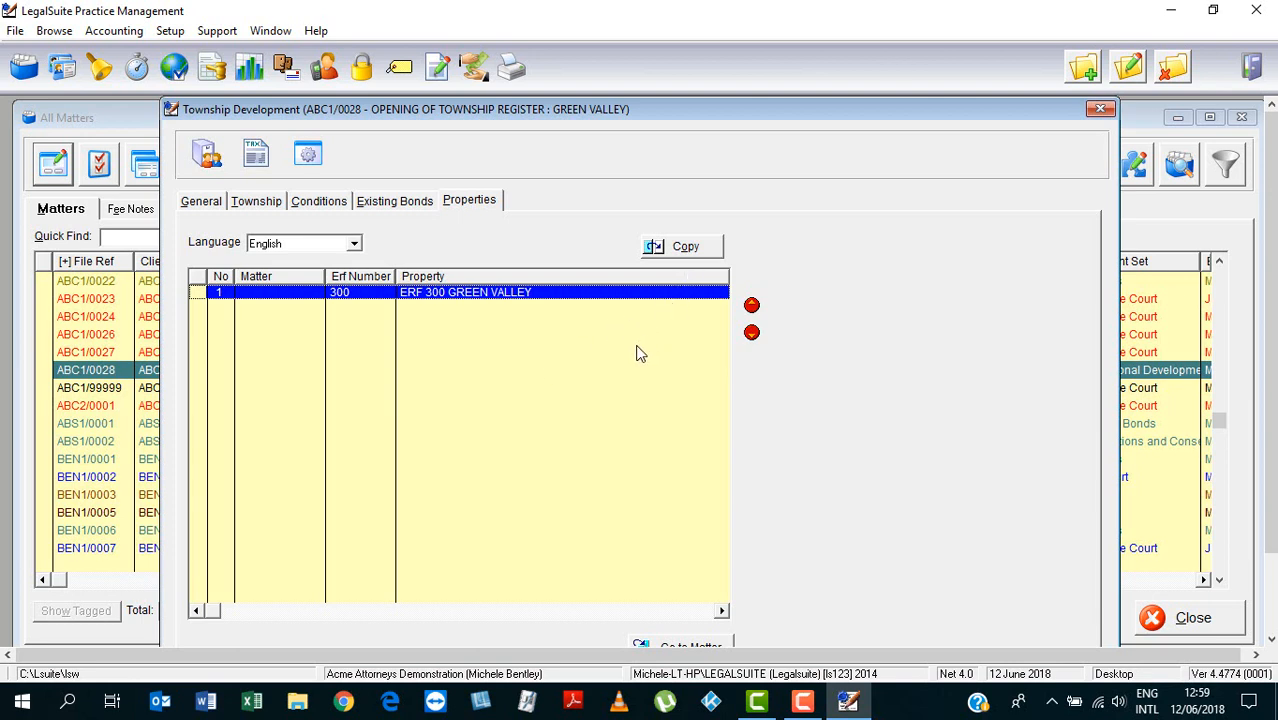
Copy Erf 300 as a new property, changing erf number, formal and short description to 301
{"action": "left_click", "coordinate": [684, 246]}
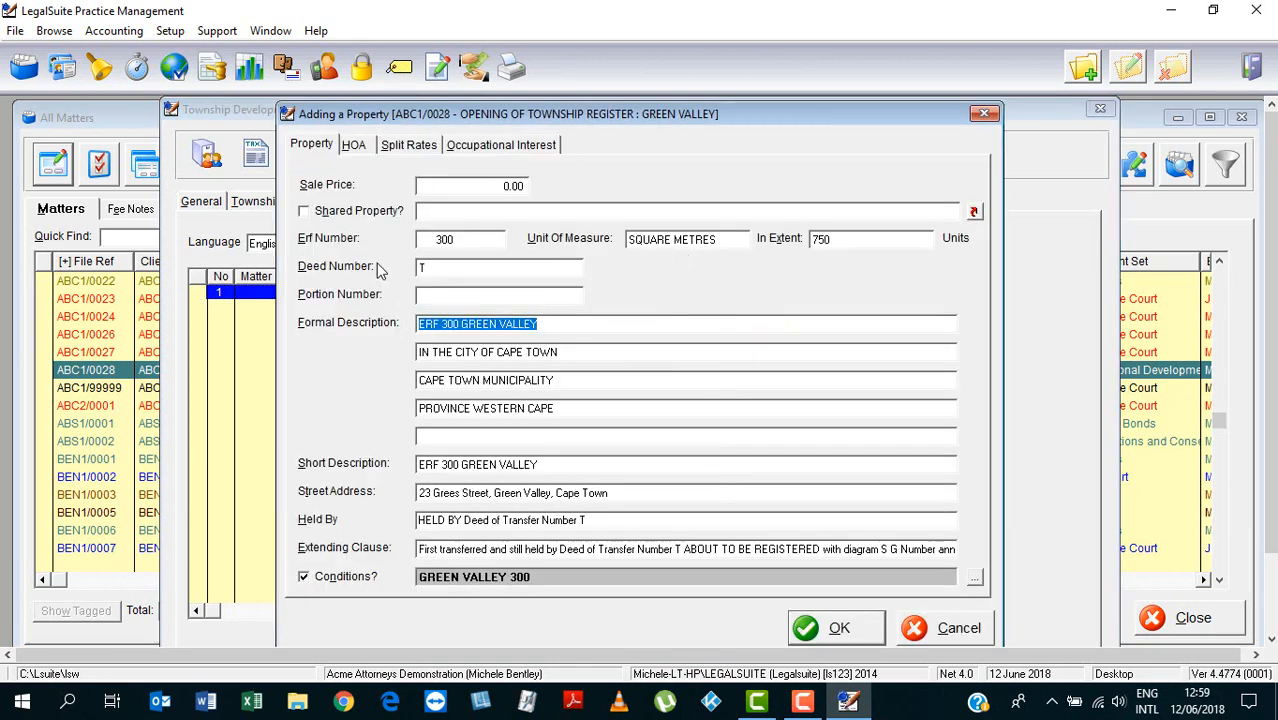
{"action": "left_click", "coordinate": [449, 239]}
{"action": "key", "text": "BackSpace"}
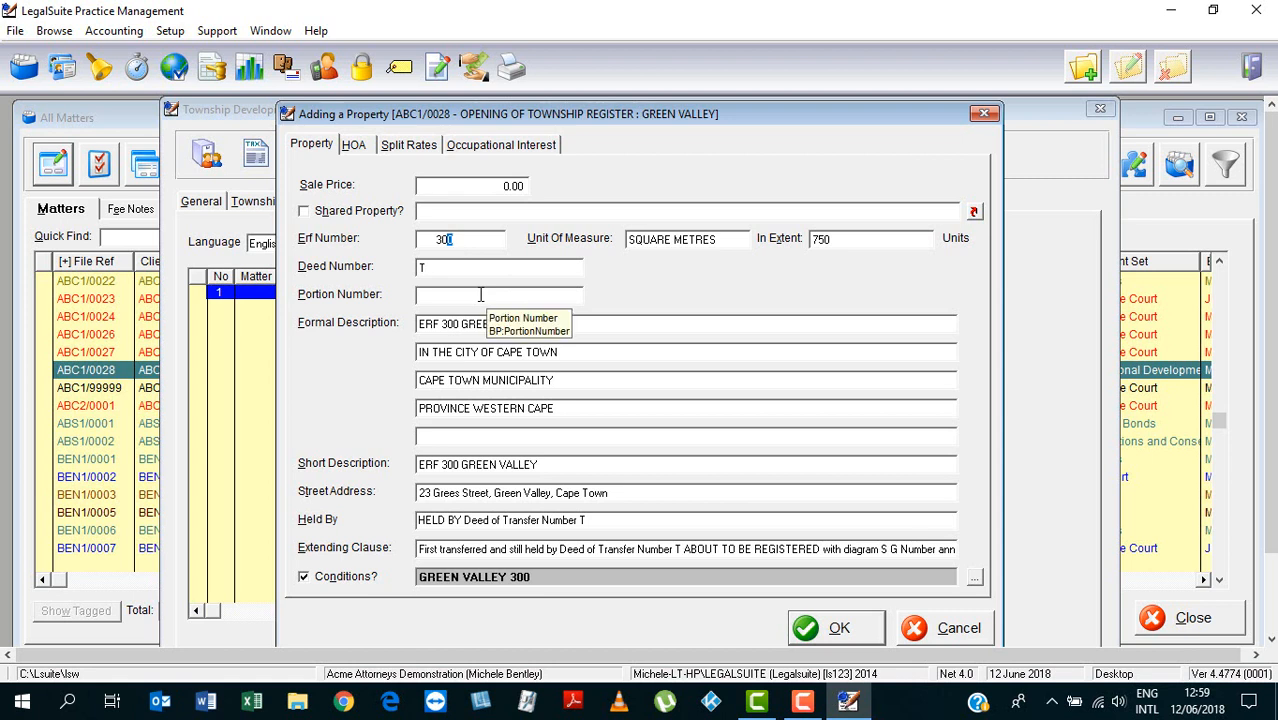
{"action": "type", "text": "1"}
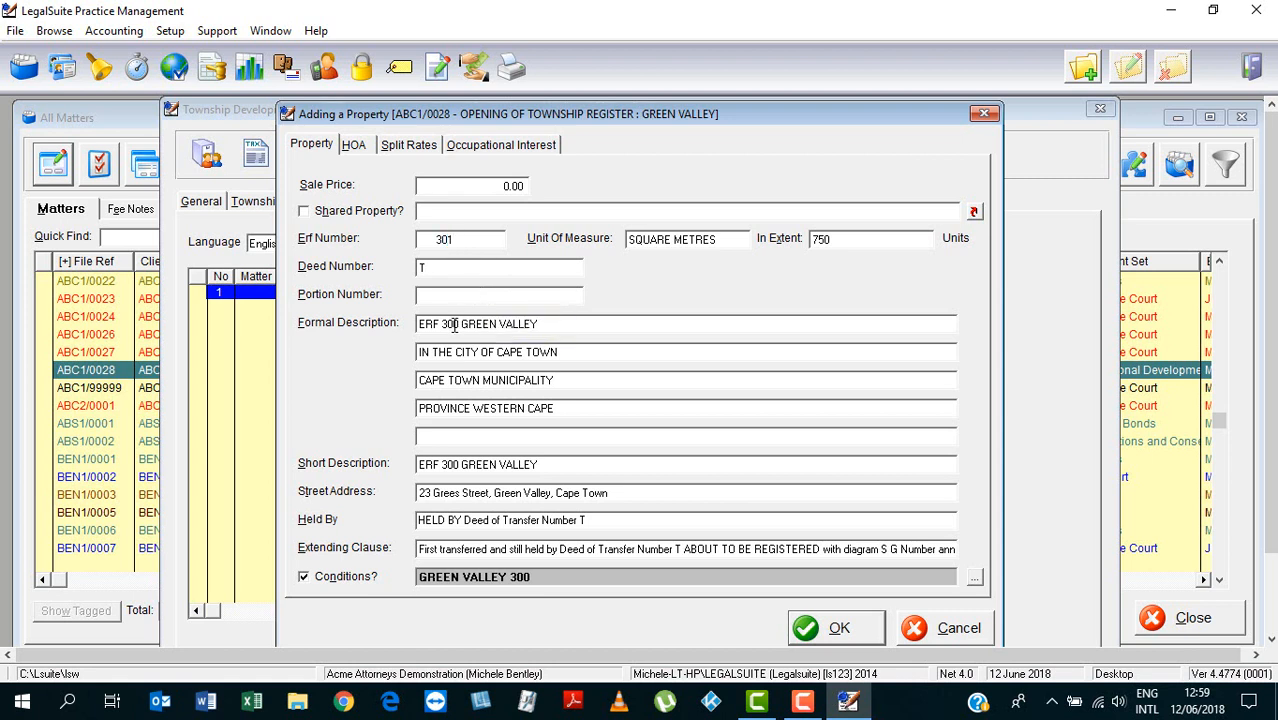
{"action": "left_click_drag", "start_coordinate": [451, 325], "coordinate": [459, 326]}
{"action": "type", "text": "1"}
{"action": "left_click_drag", "start_coordinate": [451, 464], "coordinate": [458, 464]}
{"action": "type", "text": "1"}
Edit the street address number, typing 4, and bring up the Conditions of Transfer list
{"action": "left_click", "coordinate": [593, 463]}
{"action": "type", "text": "4"}
{"action": "left_click", "coordinate": [974, 579]}
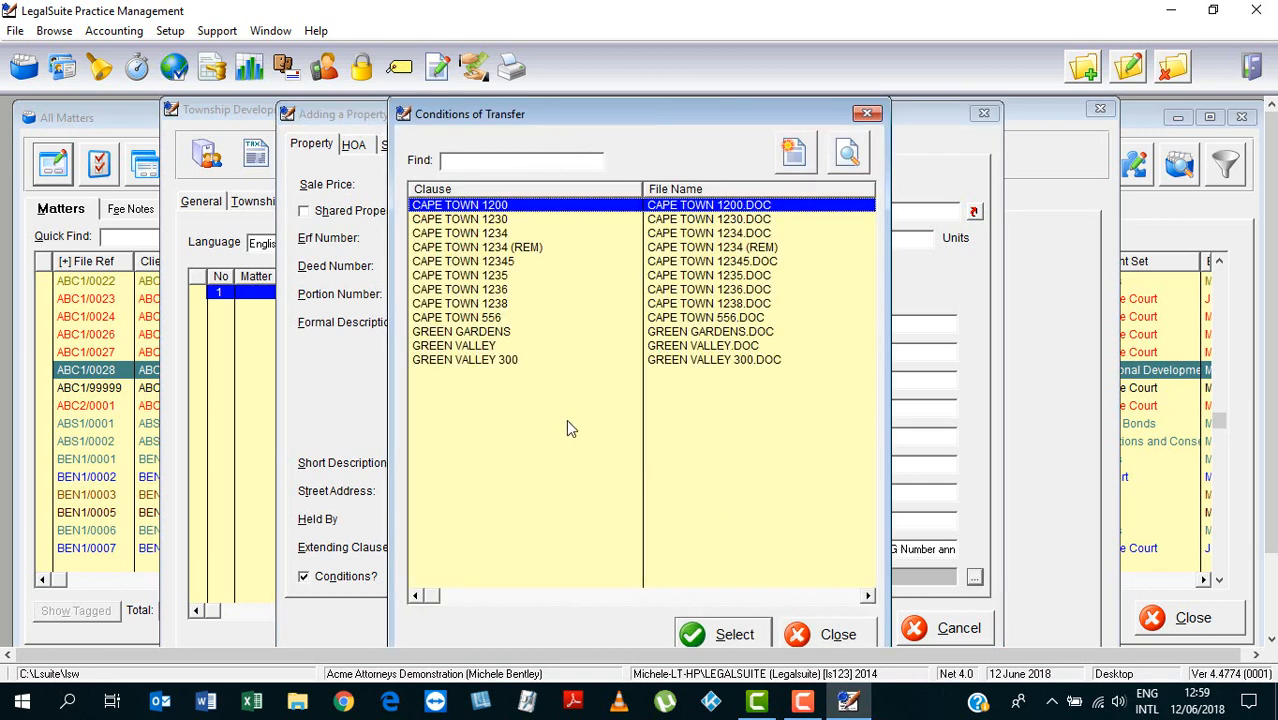
Select the GREEN VALLEY clause, copy its whole conditions text in Word, and close the document
{"action": "left_click", "coordinate": [477, 346]}
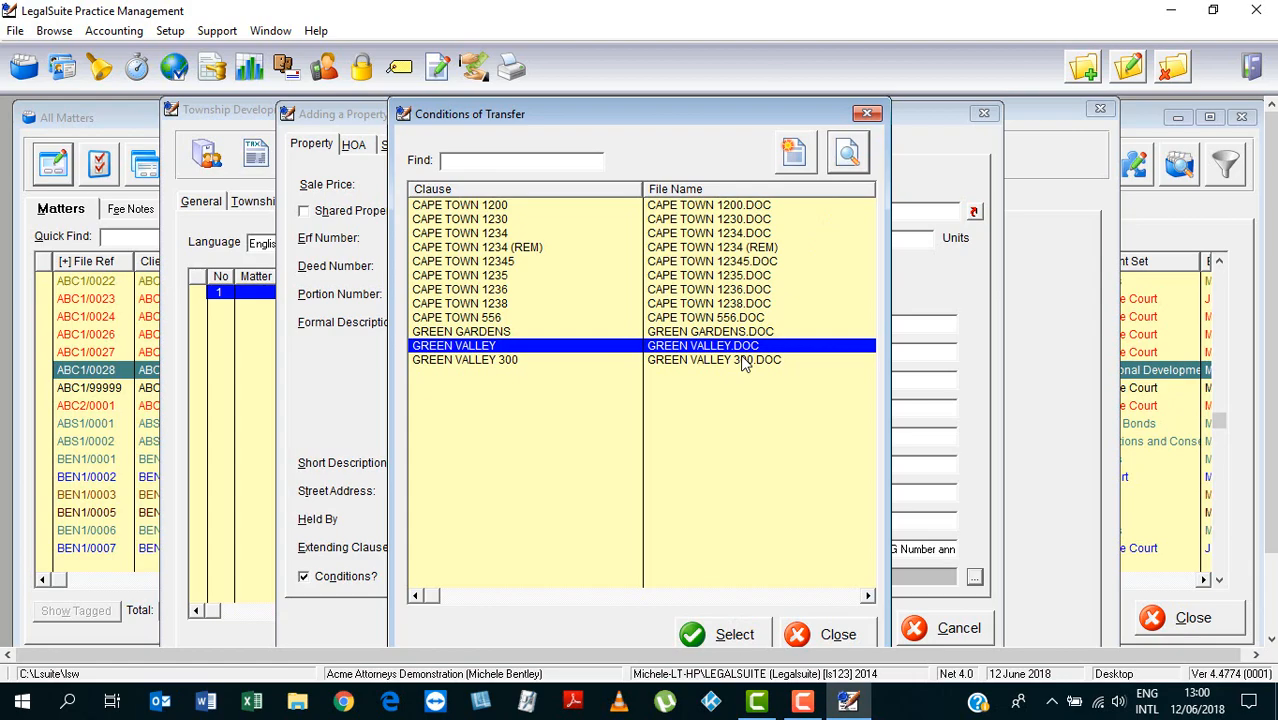
{"action": "left_click", "coordinate": [208, 701]}
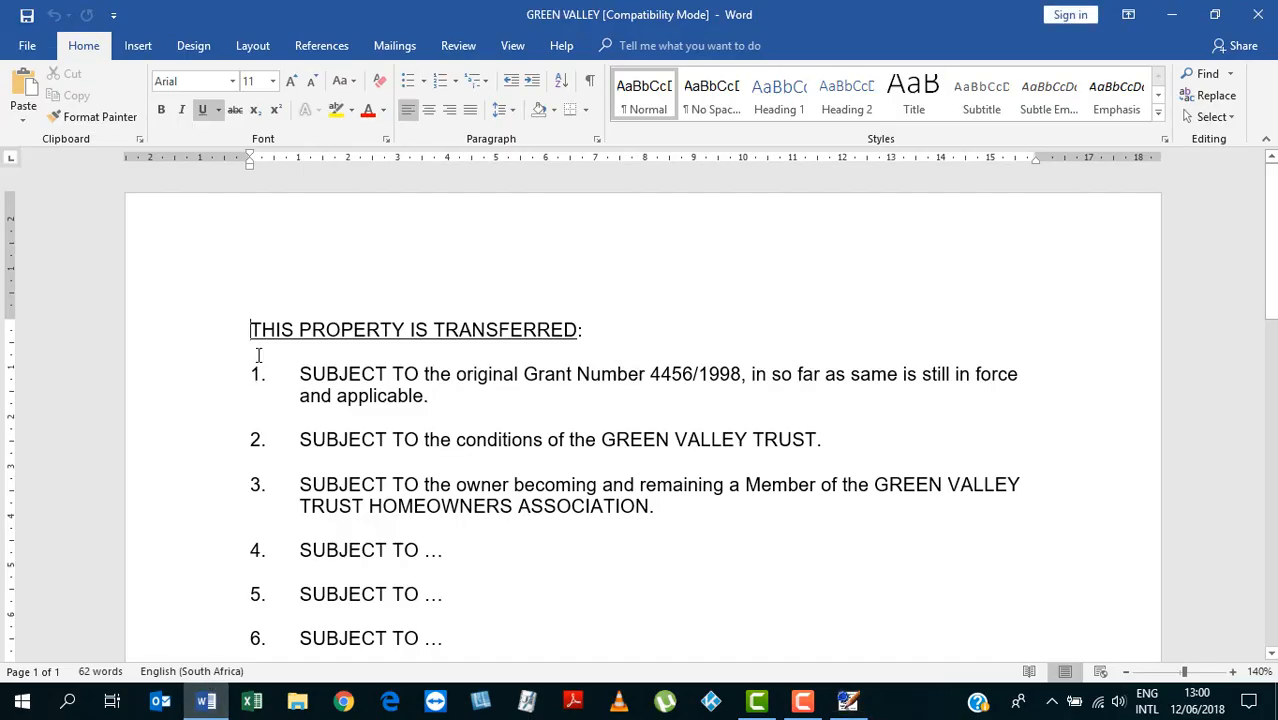
{"action": "left_click_drag", "start_coordinate": [249, 330], "coordinate": [517, 641]}
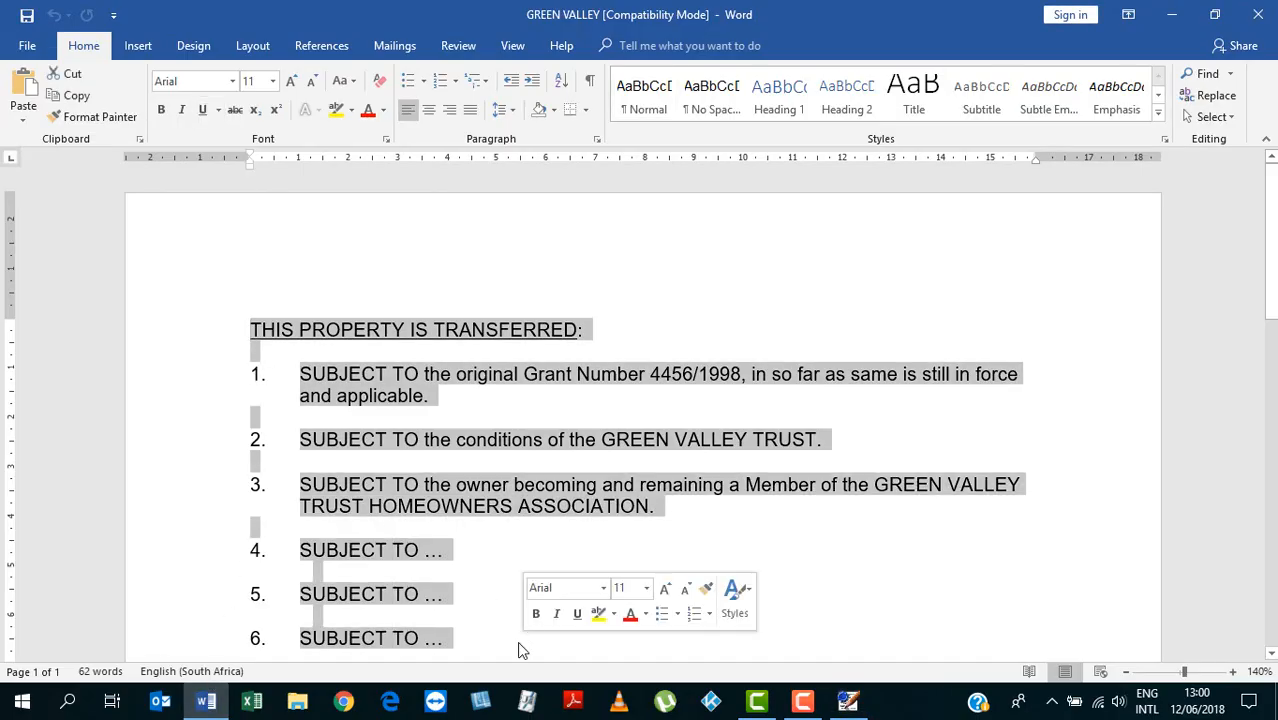
{"action": "left_click", "coordinate": [1257, 14]}
{"action": "right_click", "coordinate": [513, 438]}
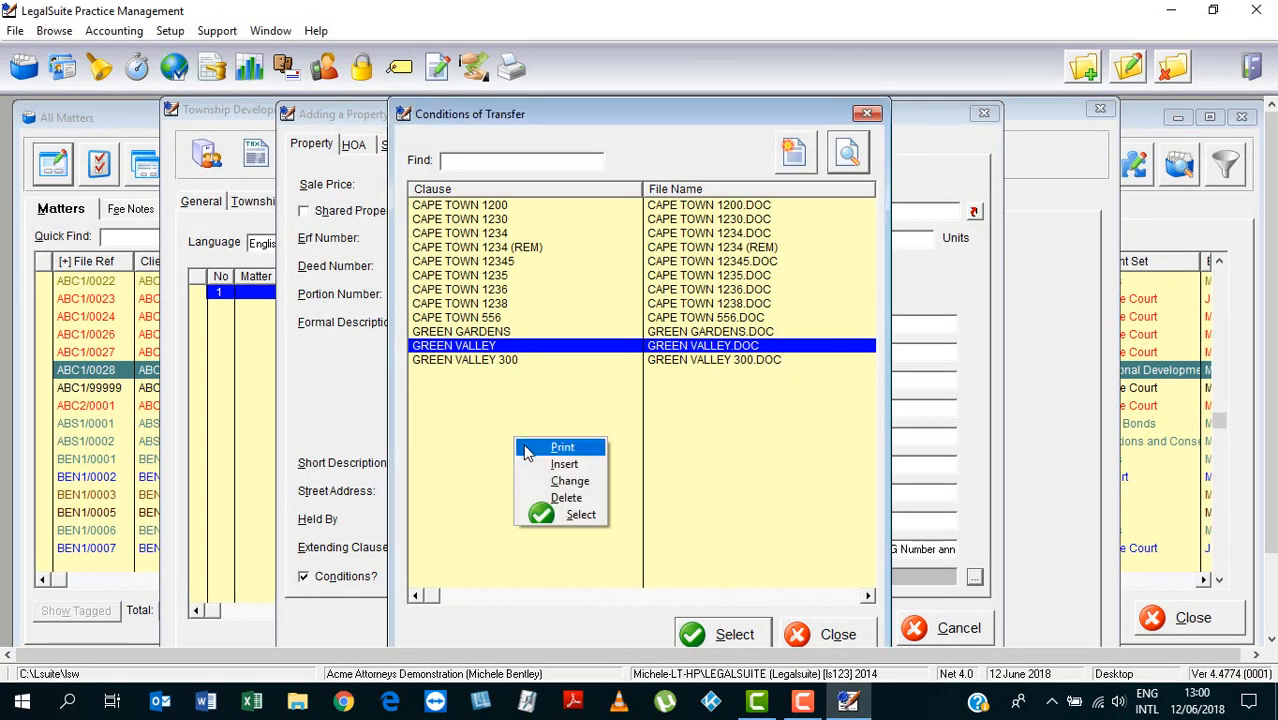
Add a conditions entry with description and file name GREEN VALLEY 301
{"action": "left_click", "coordinate": [530, 464]}
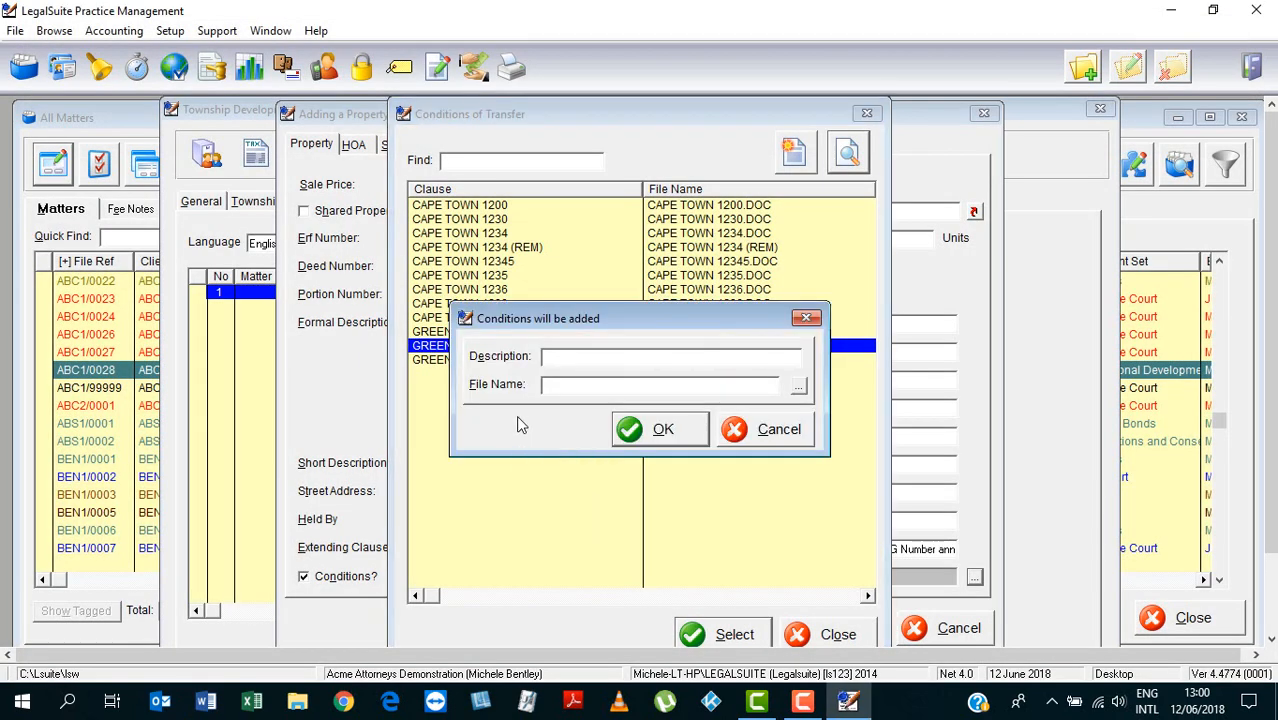
{"action": "type", "text": "GREEN VALLEY 301GREEN VALLE"}
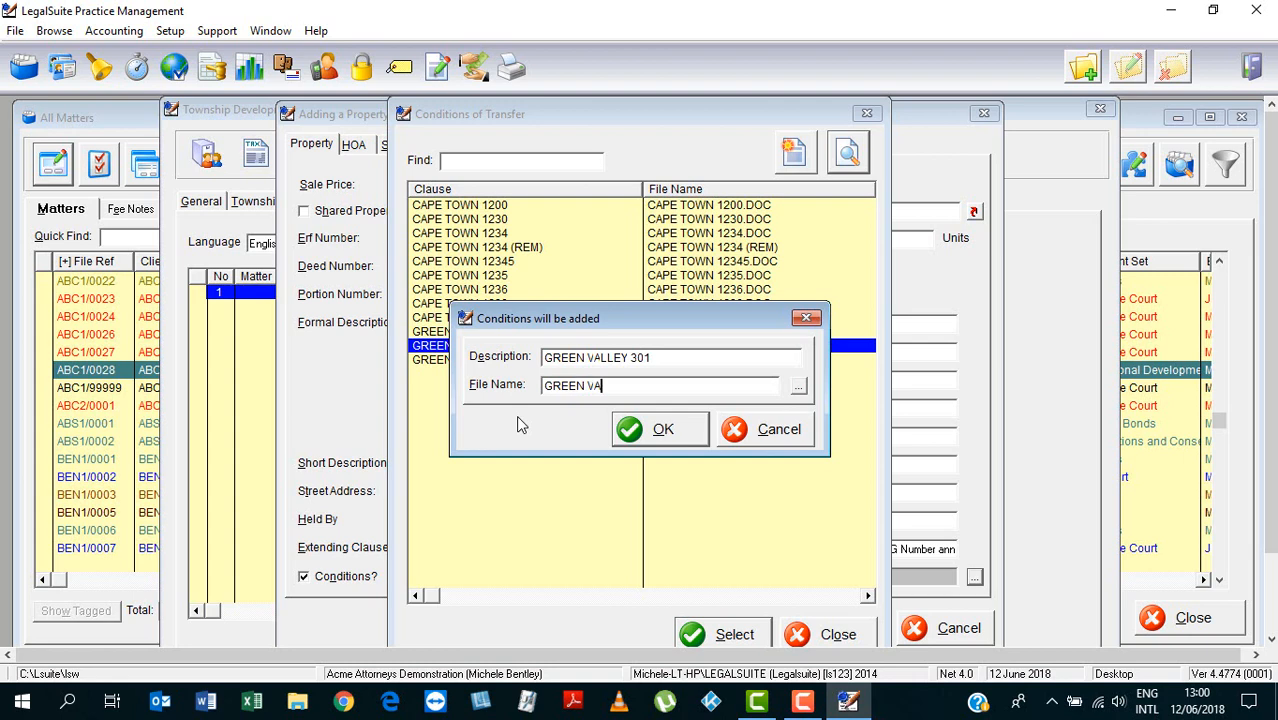
{"action": "type", "text": "Y 301"}
{"action": "left_click", "coordinate": [683, 432]}
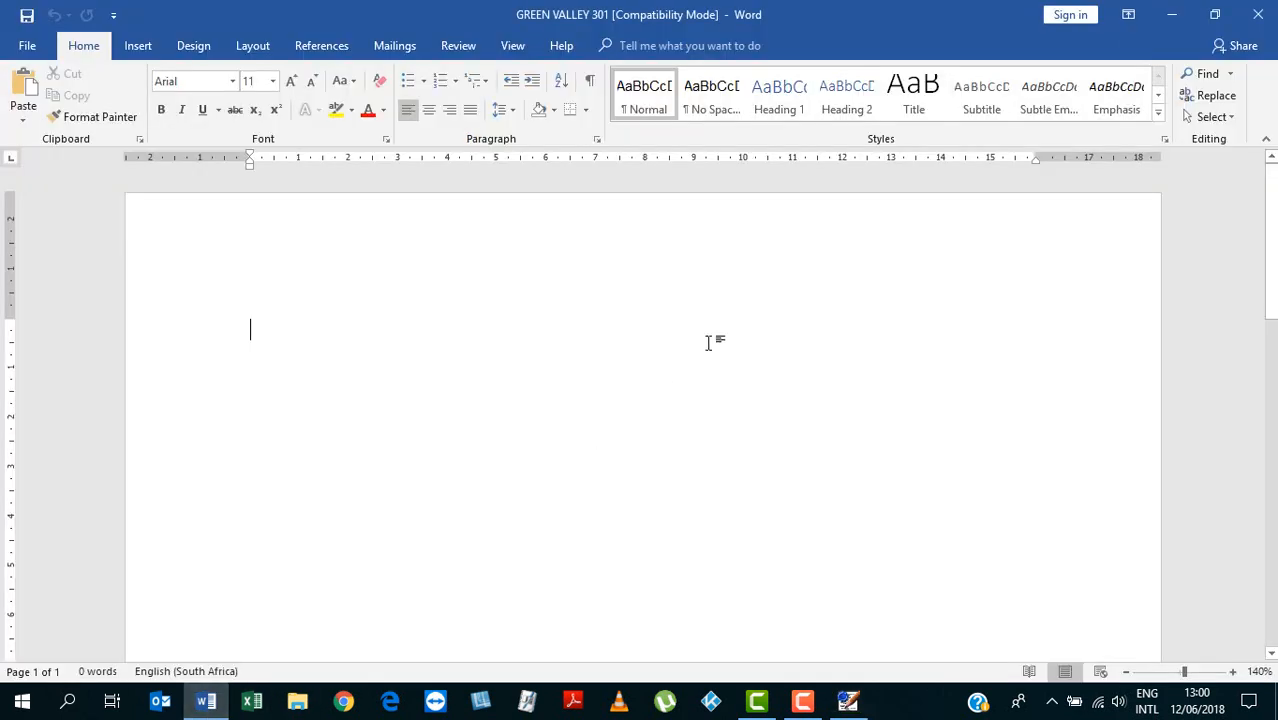
Paste the copied clauses, add item 7 aligned with the others, and save the GREEN VALLEY 301 document
{"action": "key", "text": "ctrl+v"}
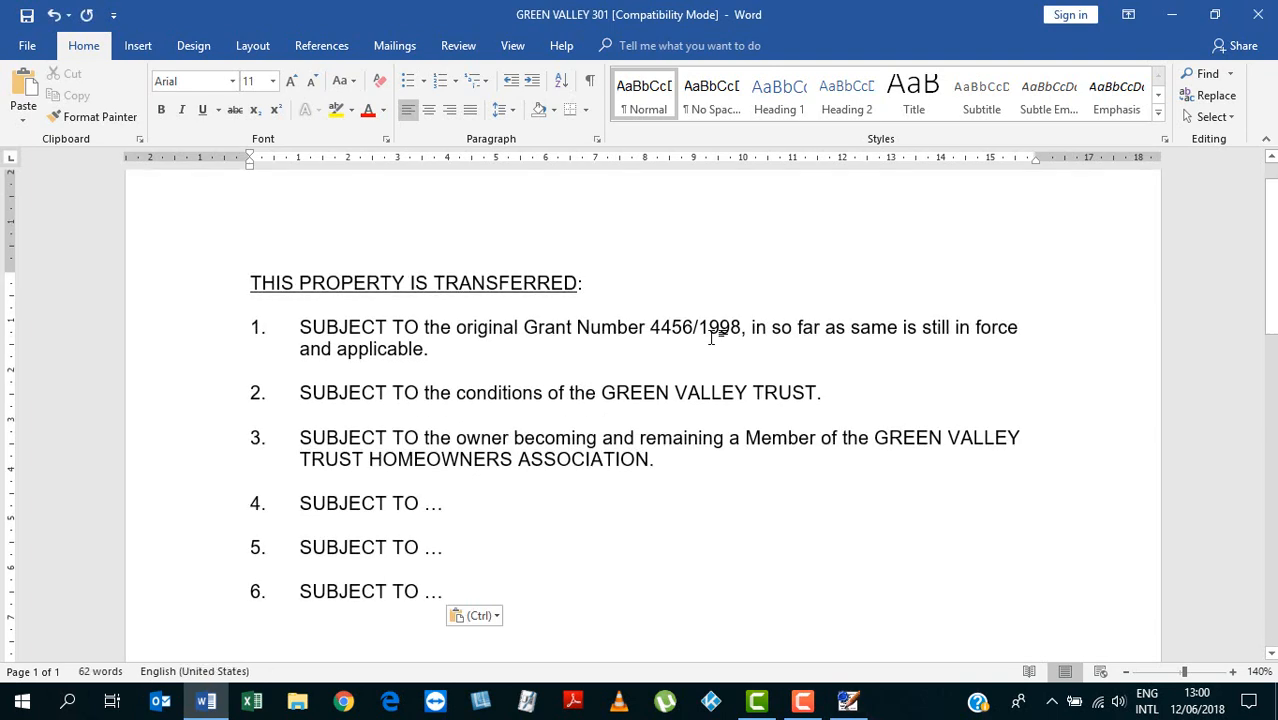
{"action": "type", "text": "7"}
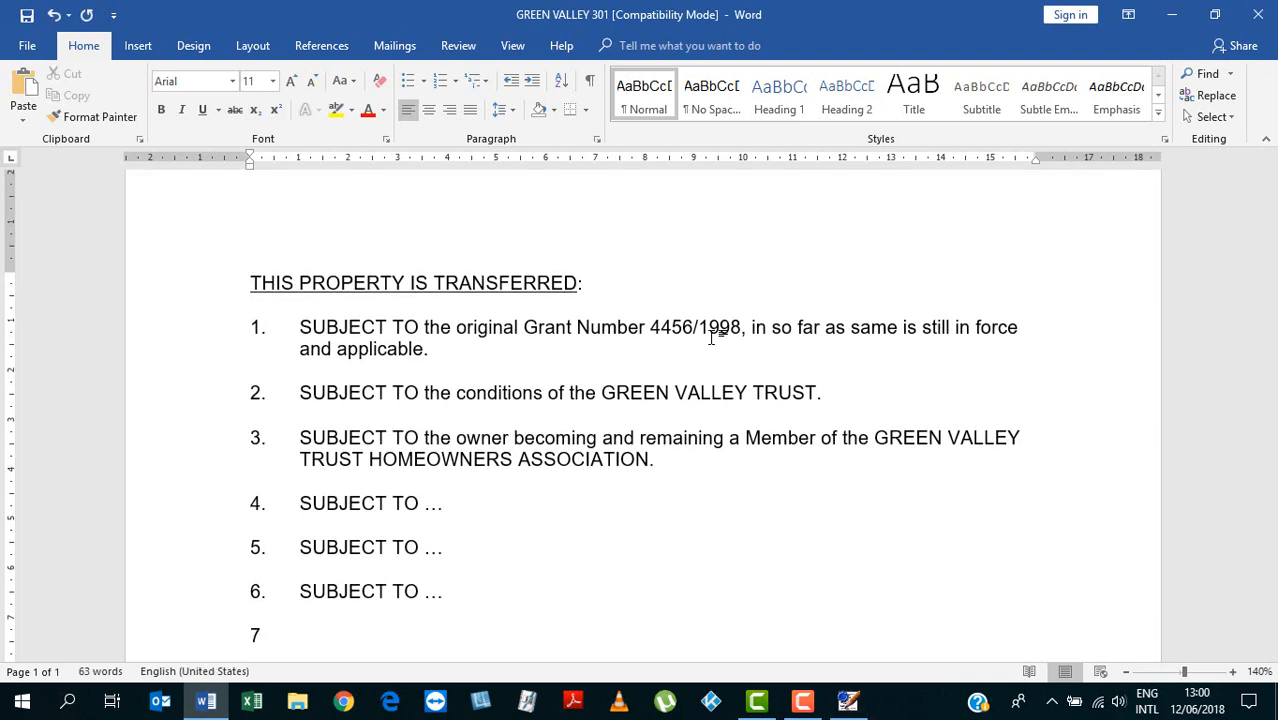
{"action": "type", "text": "."}
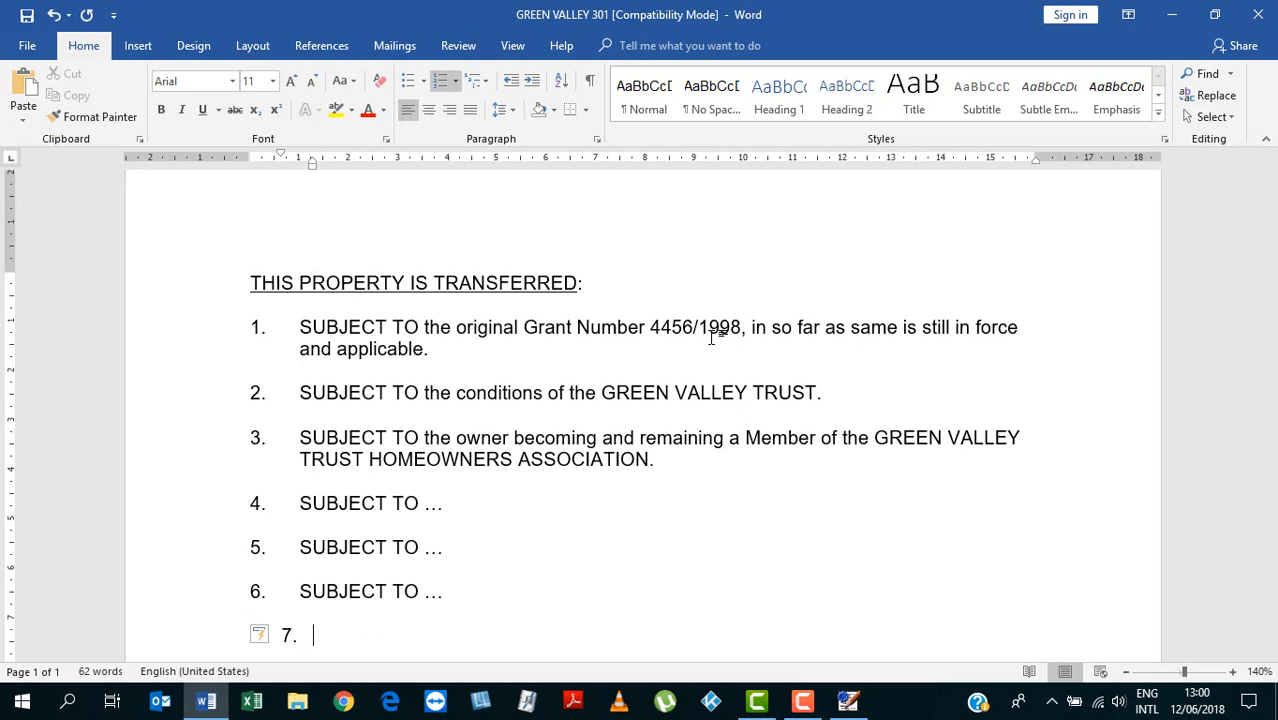
{"action": "mouse_move", "coordinate": [282, 153]}
{"action": "left_mouse_down"}
{"action": "mouse_move", "coordinate": [251, 161]}
{"action": "mouse_move", "coordinate": [300, 163]}
{"action": "left_mouse_up"}
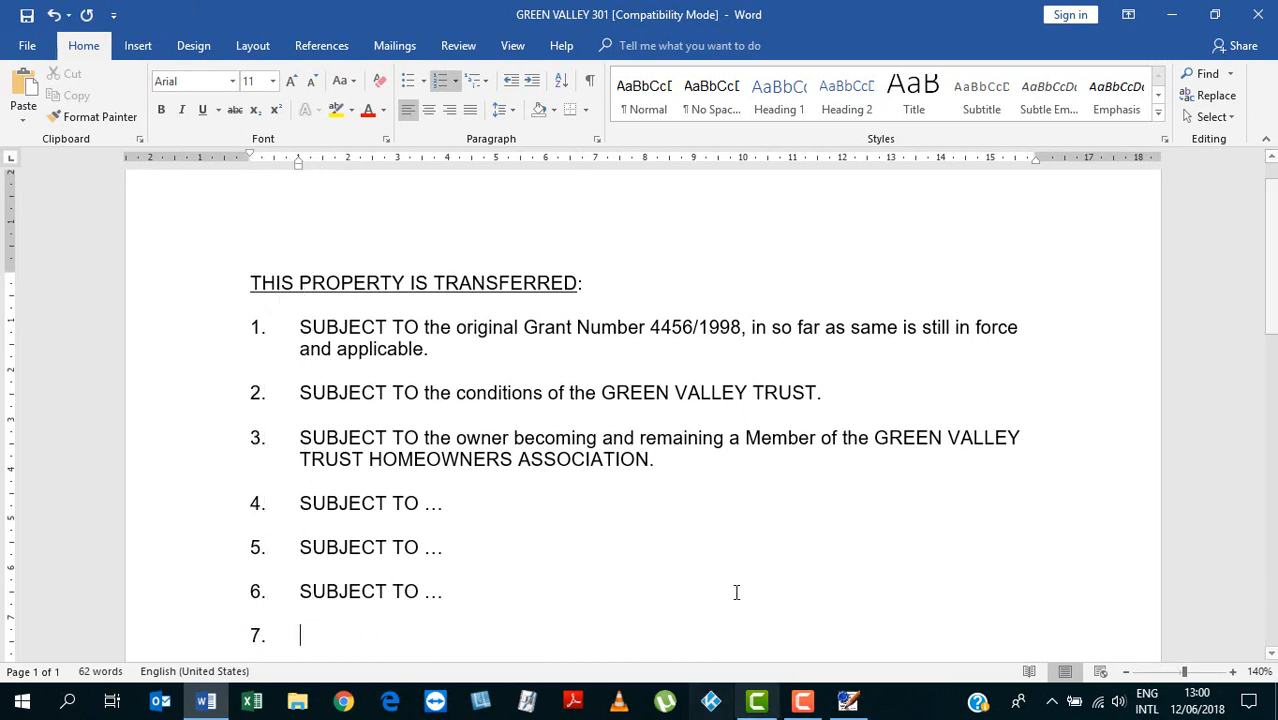
{"action": "left_click", "coordinate": [27, 15]}
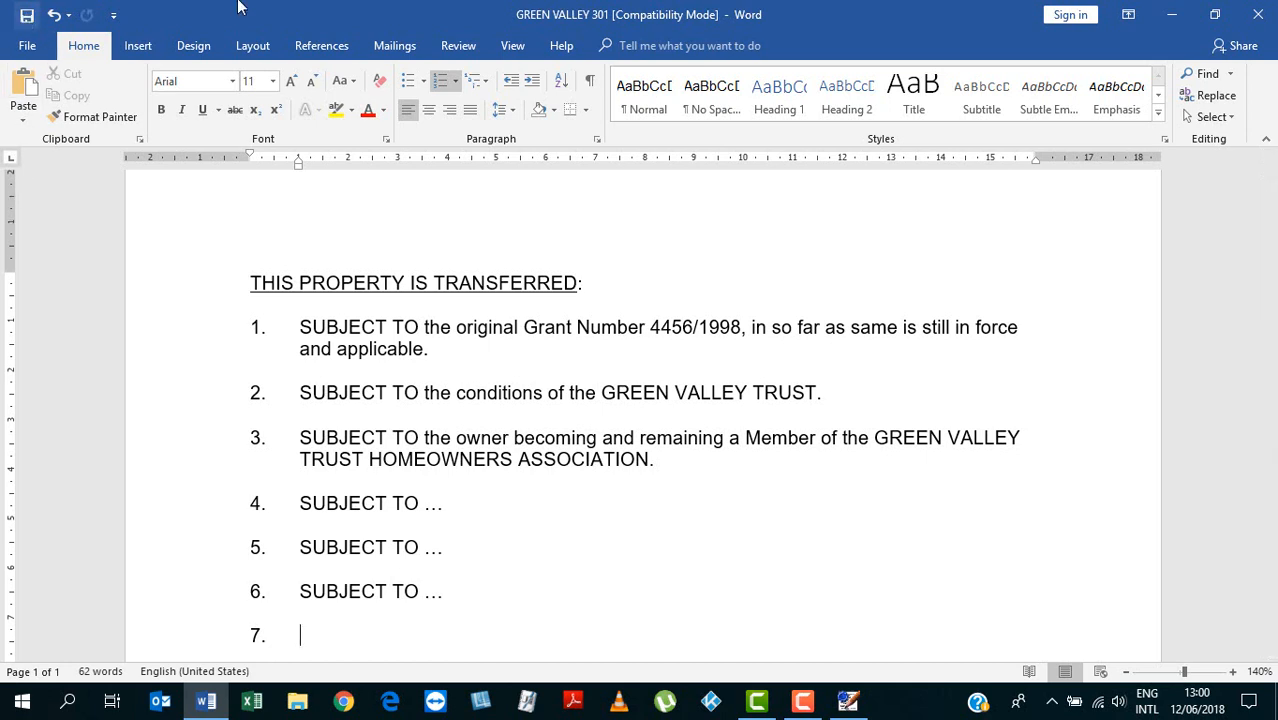
{"action": "left_click", "coordinate": [1260, 18]}
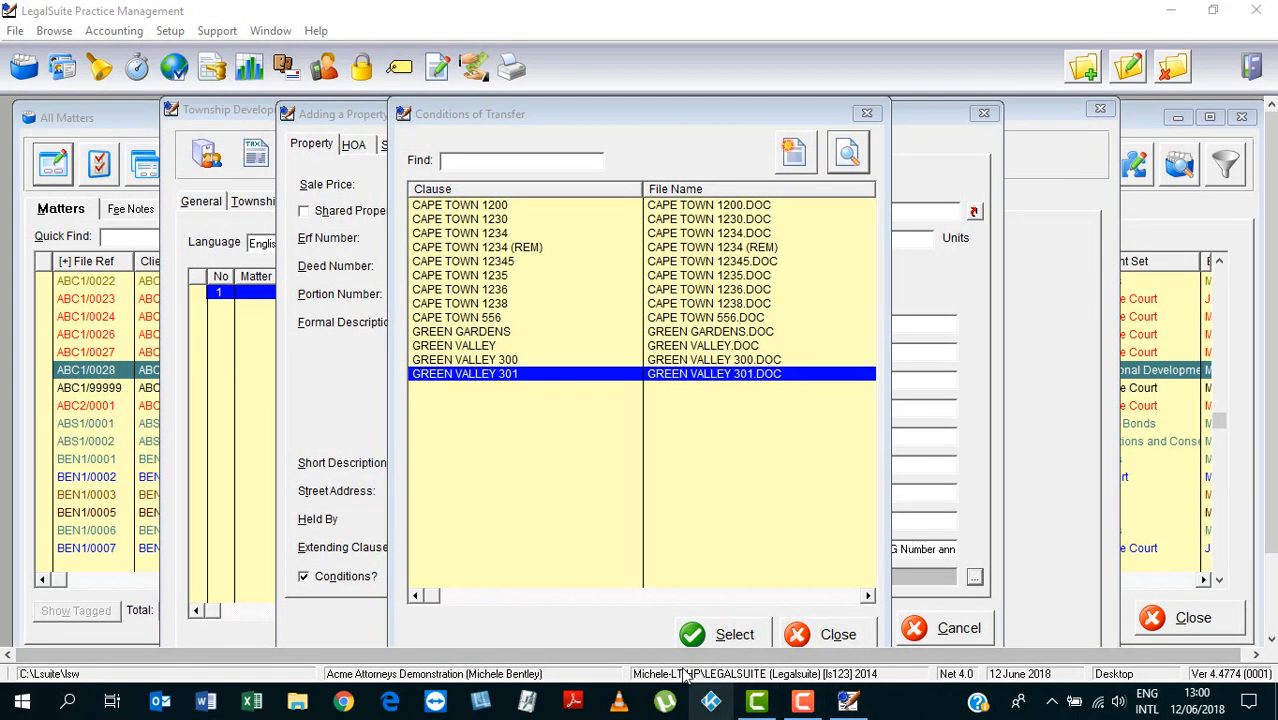
Save Erf 301 with GREEN VALLEY 301 conditions and duplicate it as a new property
{"action": "left_click", "coordinate": [735, 635]}
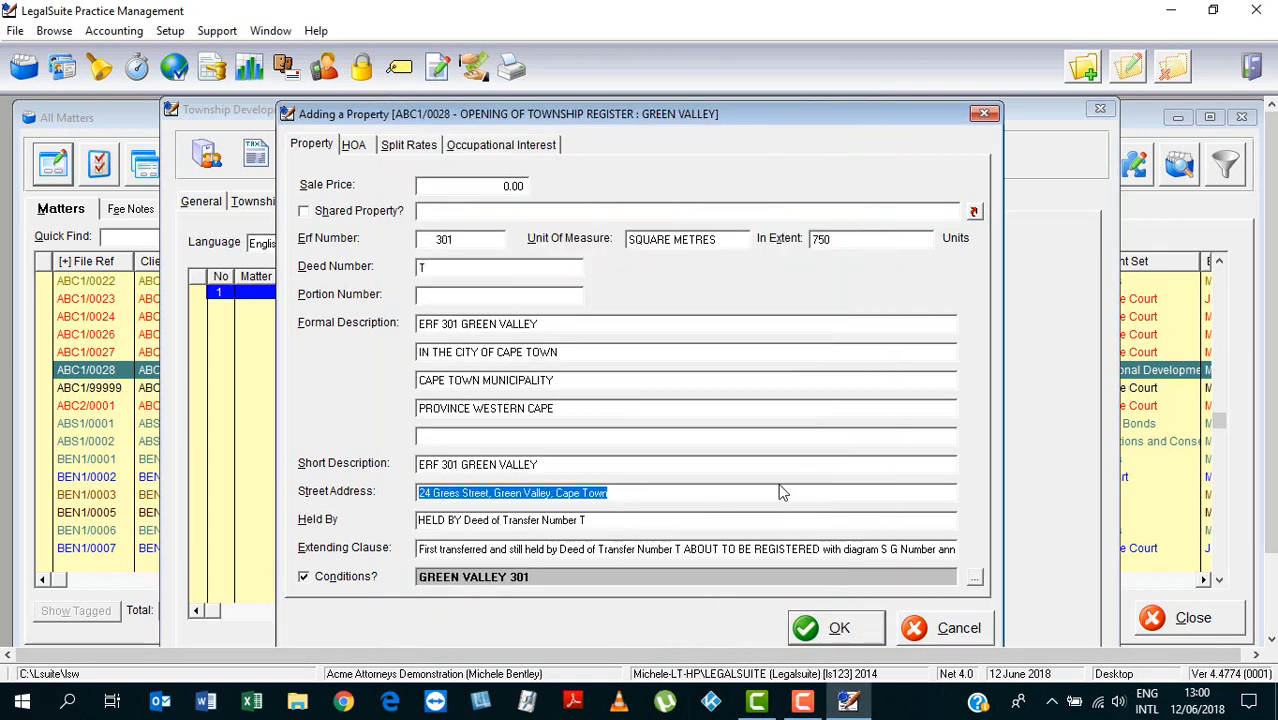
{"action": "left_click", "coordinate": [830, 628]}
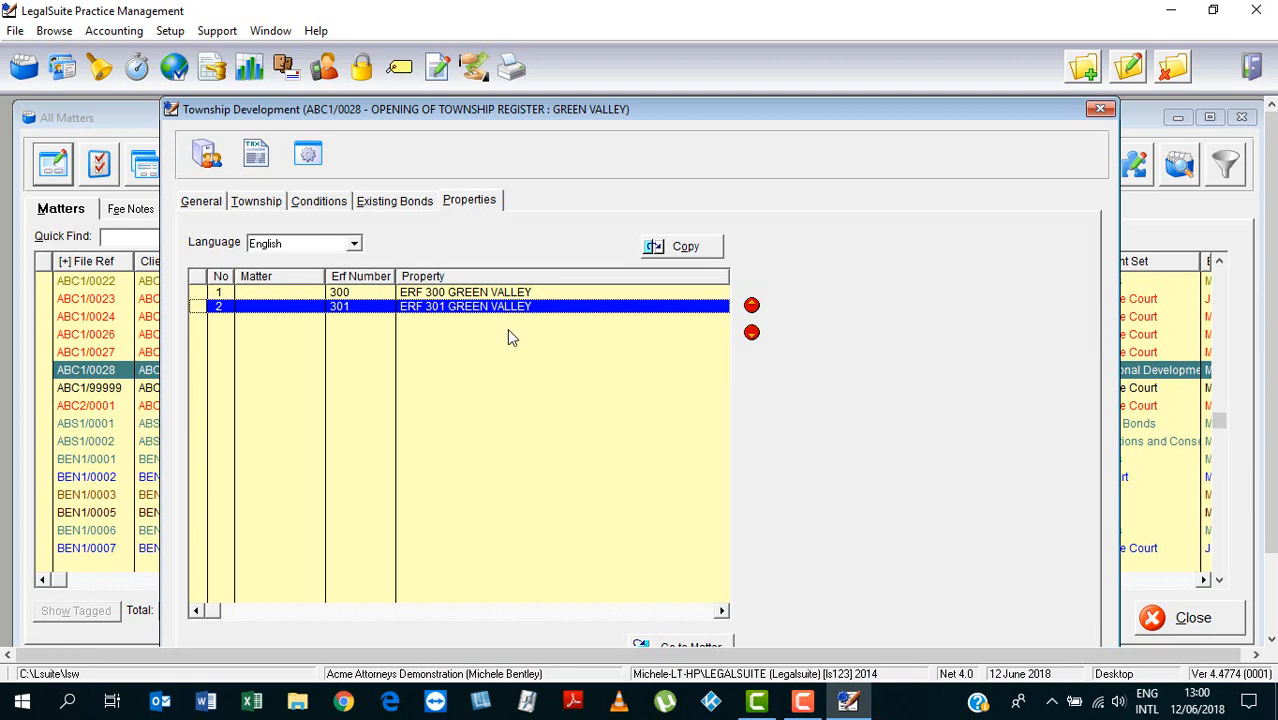
{"action": "left_click", "coordinate": [688, 250]}
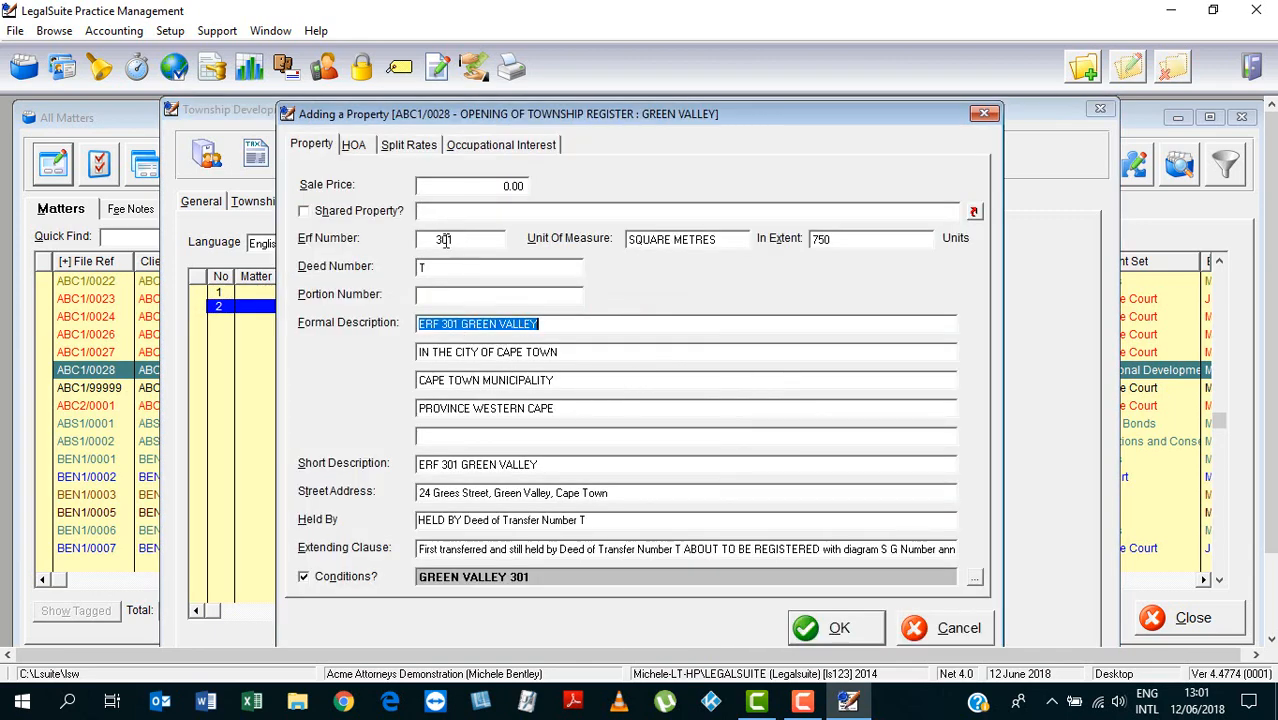
{"action": "left_click", "coordinate": [449, 240]}
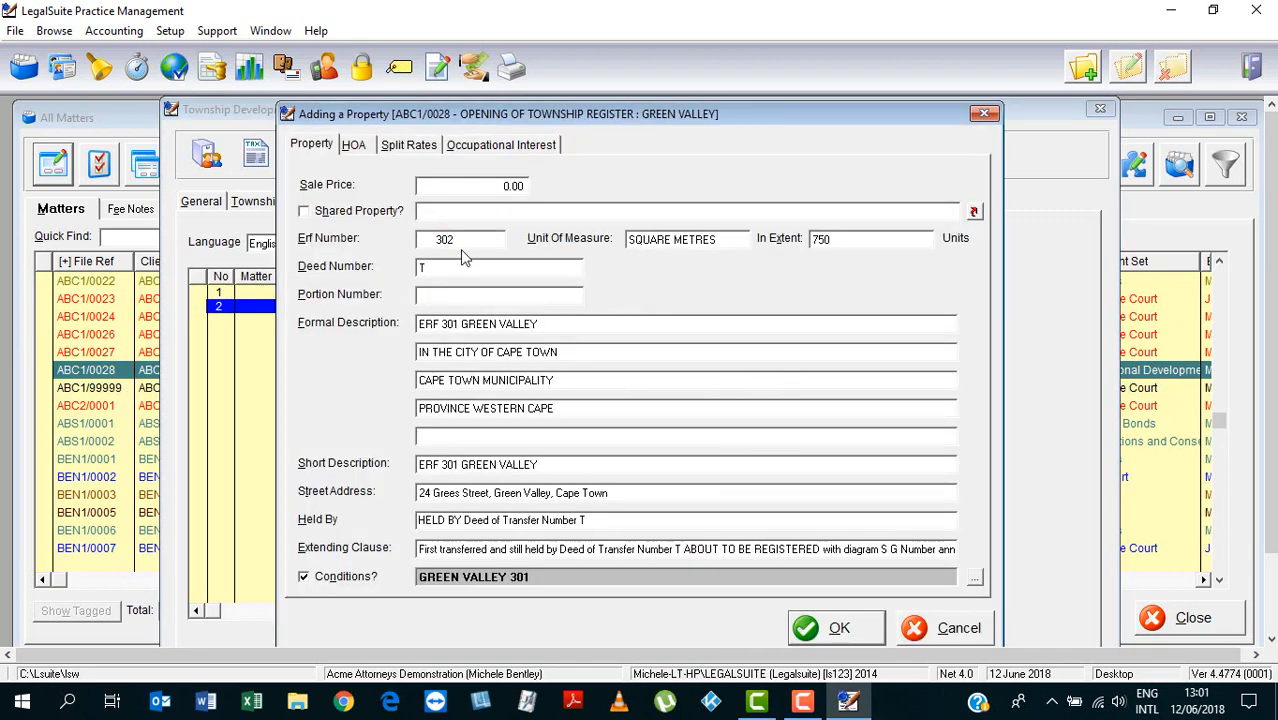
{"action": "left_click", "coordinate": [466, 293]}
{"action": "left_click_drag", "start_coordinate": [556, 466], "coordinate": [418, 496]}
{"action": "left_click", "coordinate": [425, 494]}
{"action": "left_click", "coordinate": [974, 578]}
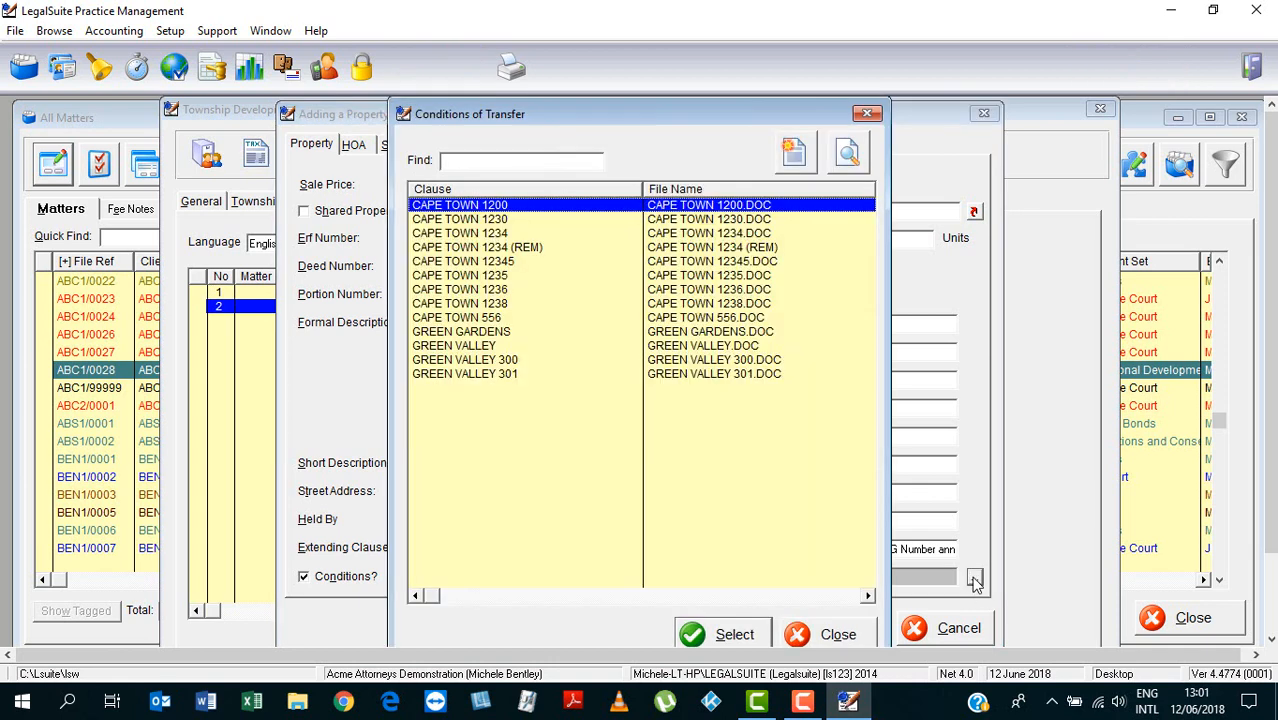
Copy all SUBJECT TO clauses from the GREEN VALLEY template in Word, then close it
{"action": "left_click", "coordinate": [489, 348]}
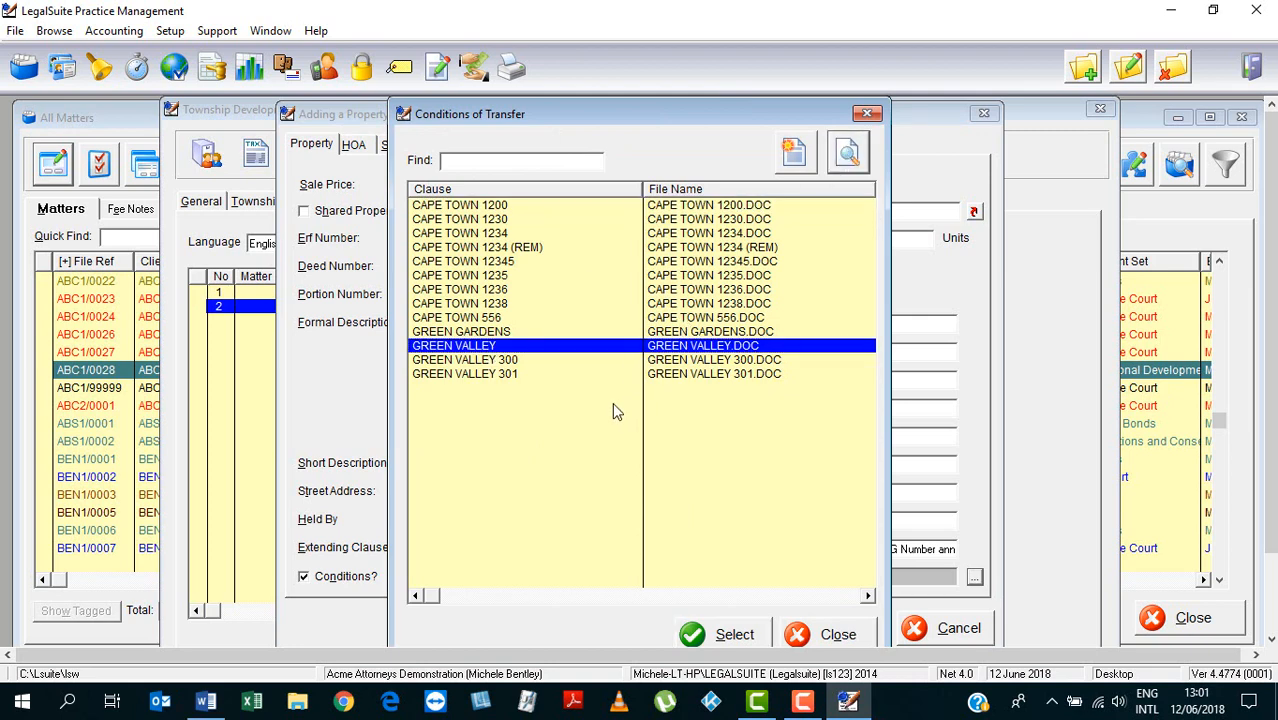
{"action": "left_click", "coordinate": [209, 703]}
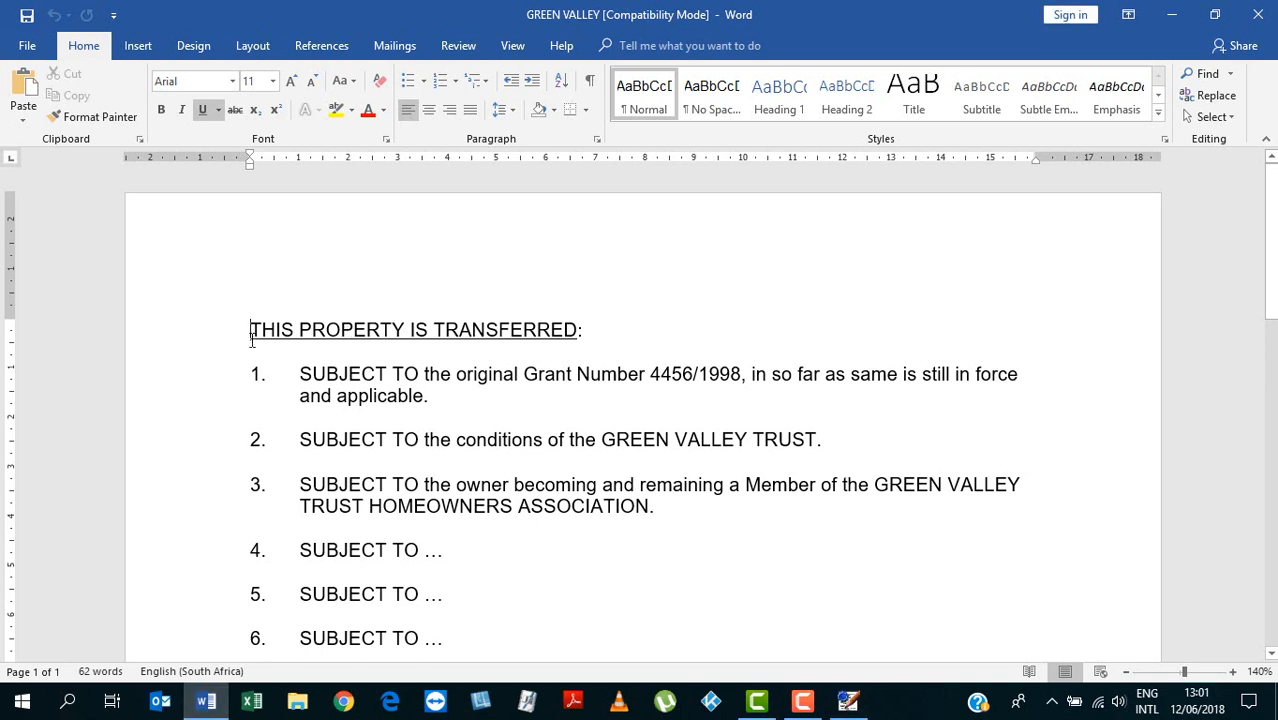
{"action": "left_click_drag", "start_coordinate": [252, 338], "coordinate": [577, 640]}
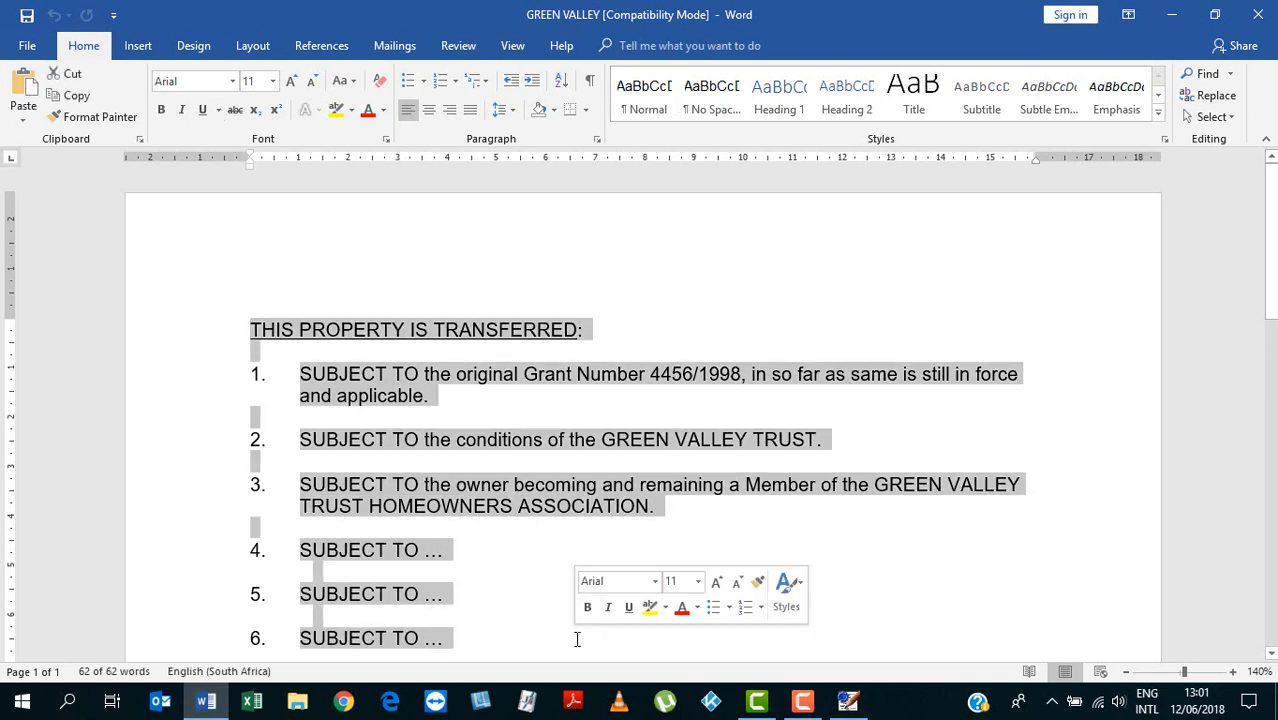
{"action": "left_click", "coordinate": [1258, 14]}
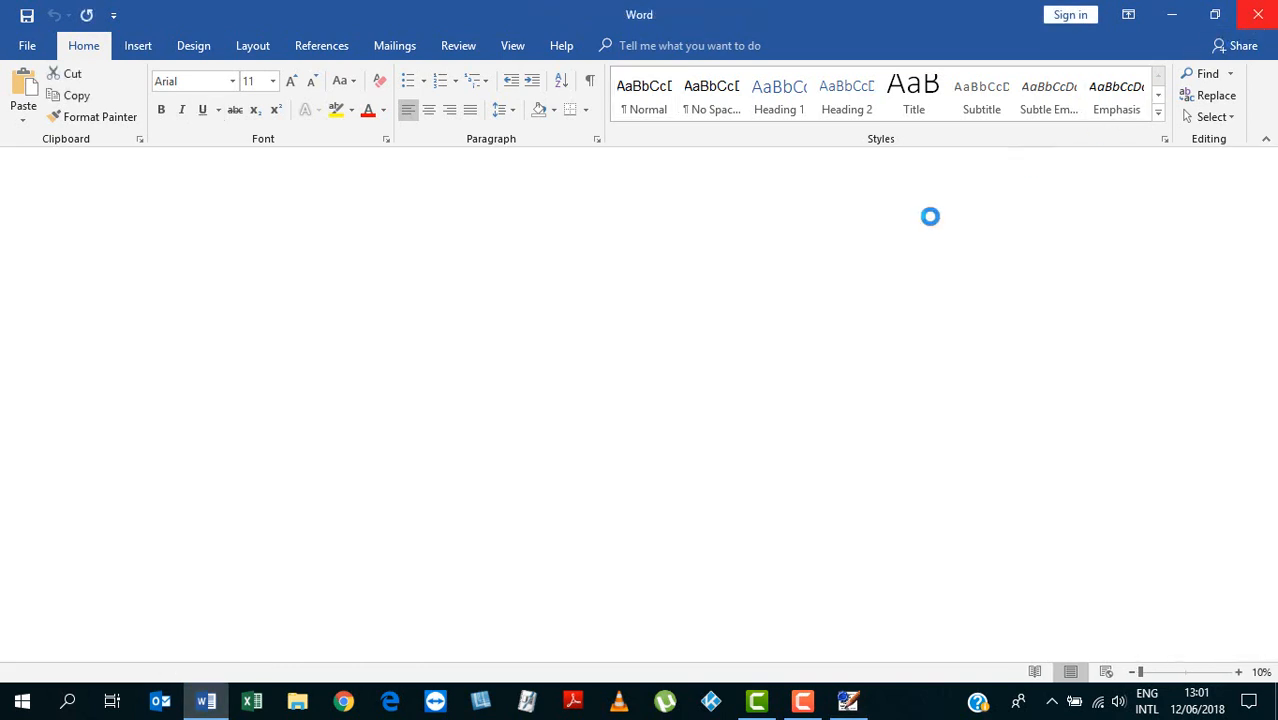
{"action": "right_click", "coordinate": [550, 432]}
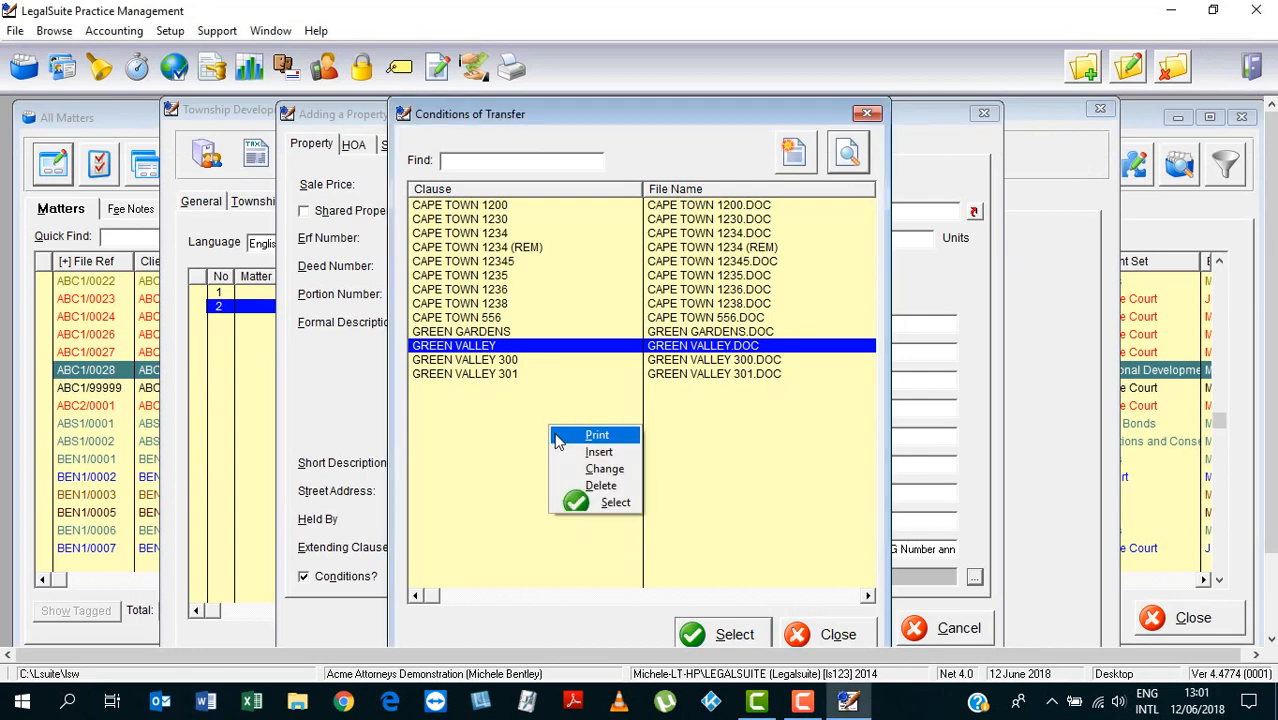
Insert a GREEN VALLEY 302 conditions entry with matching file name and bring its document up in Word
{"action": "left_click", "coordinate": [597, 452]}
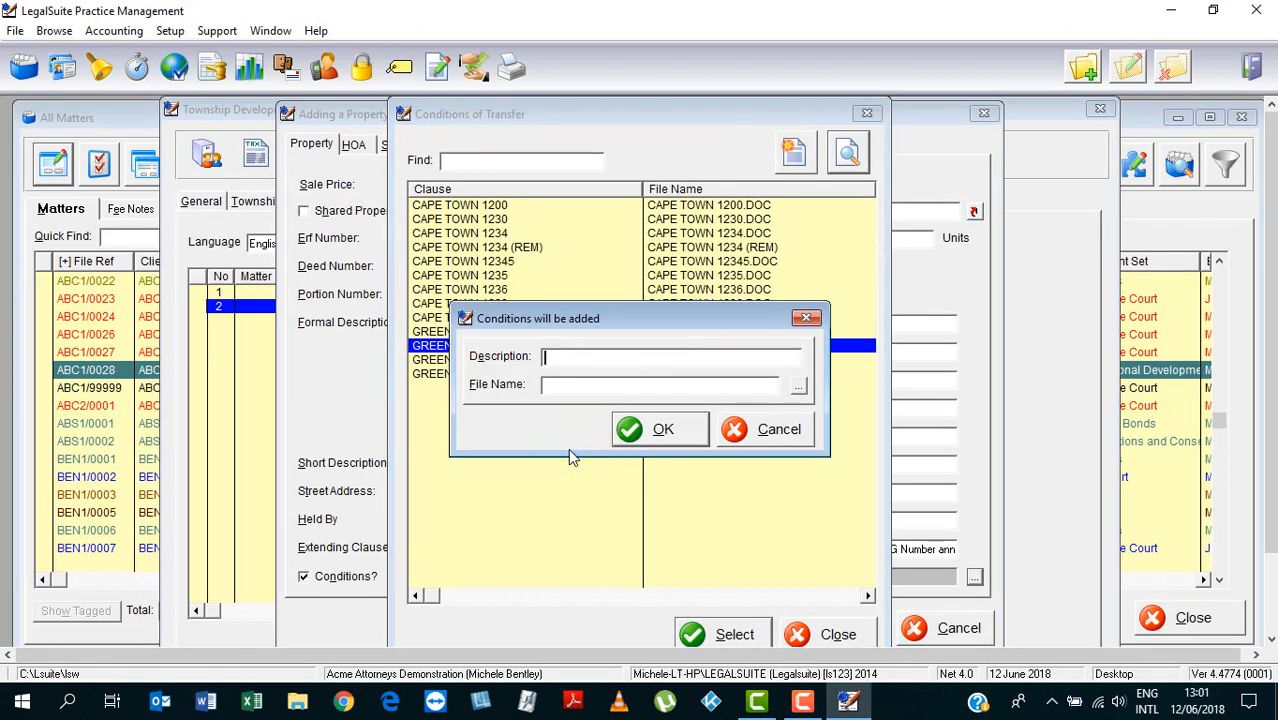
{"action": "type", "text": "GREEN VALLEY 302"}
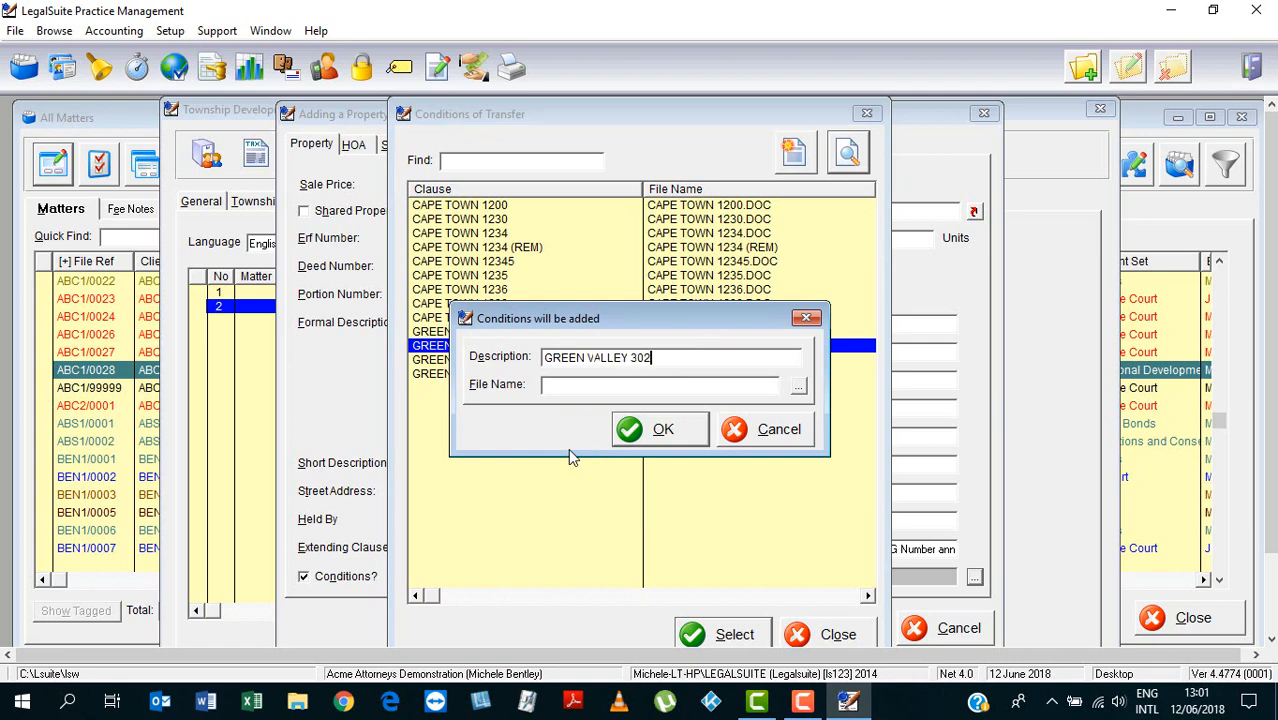
{"action": "key", "text": "Tab"}
{"action": "type", "text": "GREEN VALLEY 302"}
{"action": "left_click", "coordinate": [645, 432]}
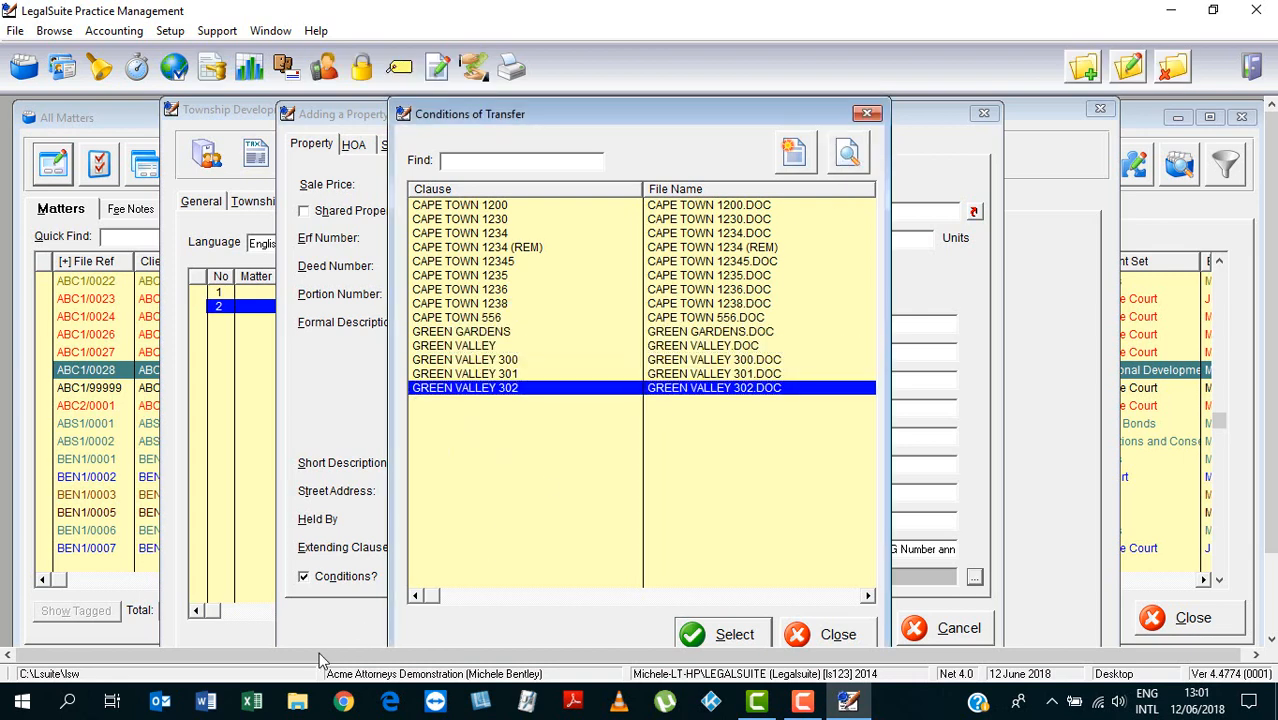
{"action": "left_click", "coordinate": [207, 703]}
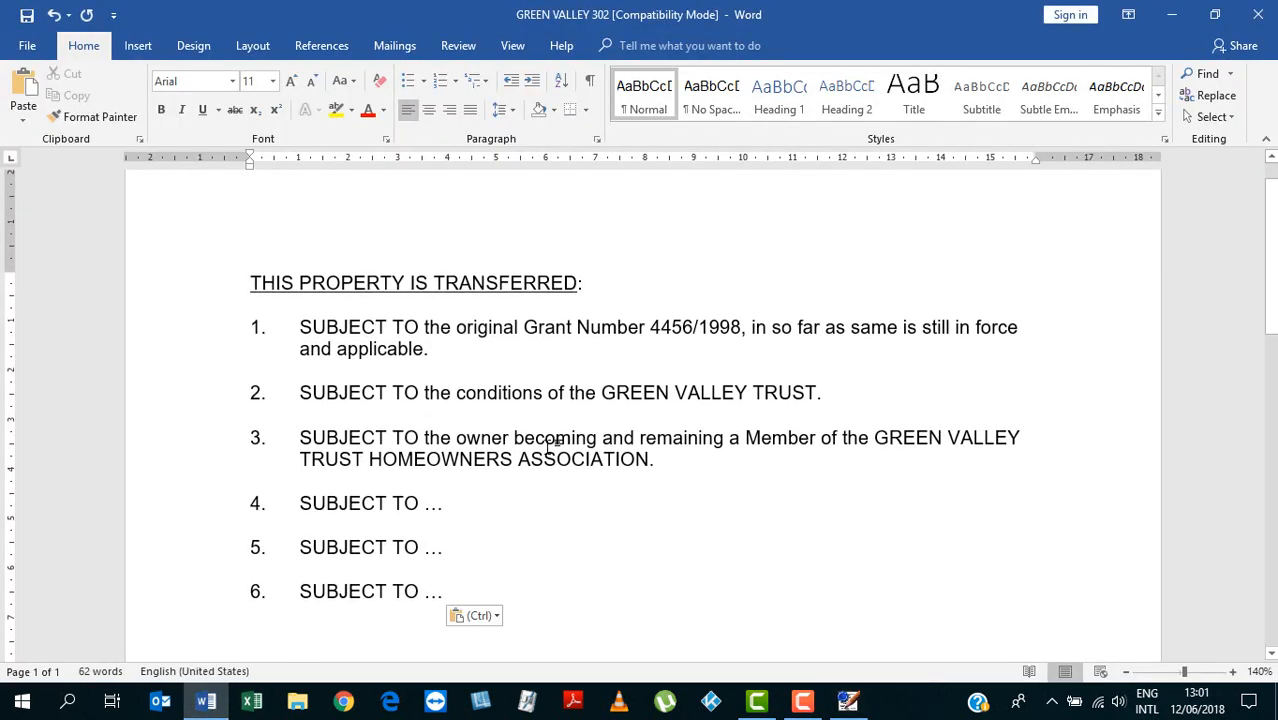
Add numbered item 7 aligned with the list, close Word, and save Erf 302 with GREEN VALLEY 302 conditions
{"action": "type", "text": "7"}
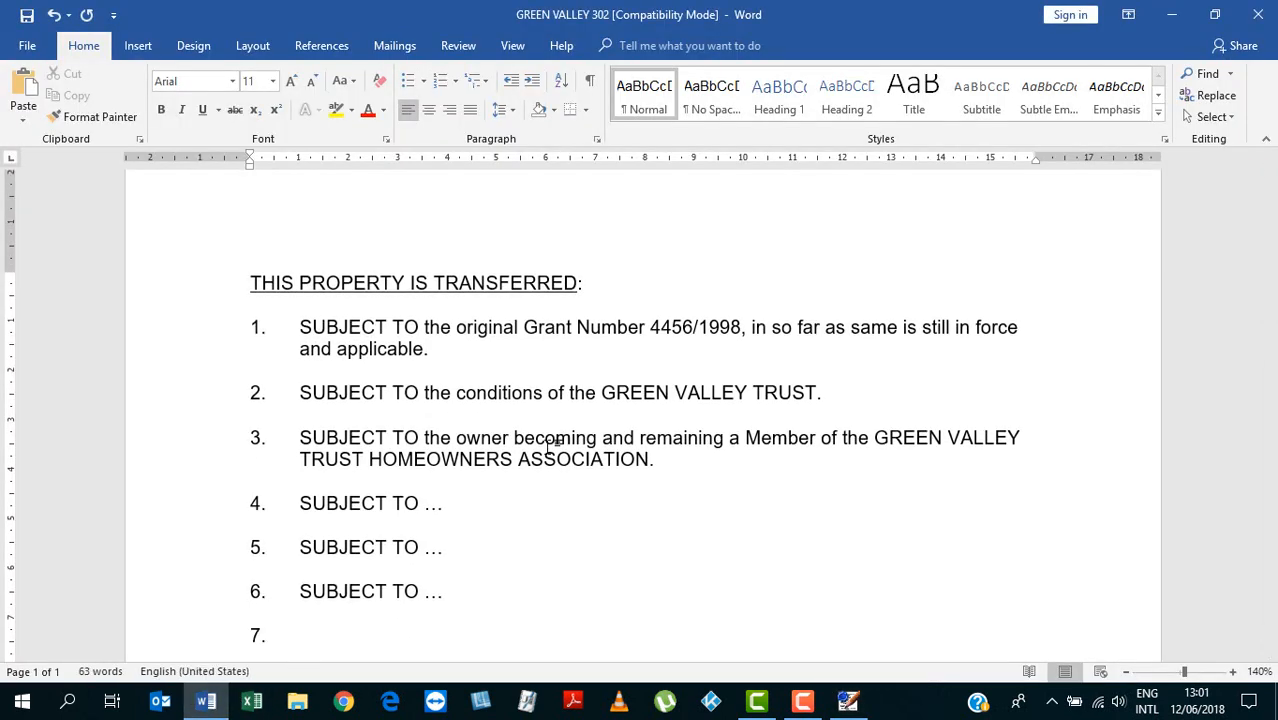
{"action": "type", "text": "."}
{"action": "key", "text": "space"}
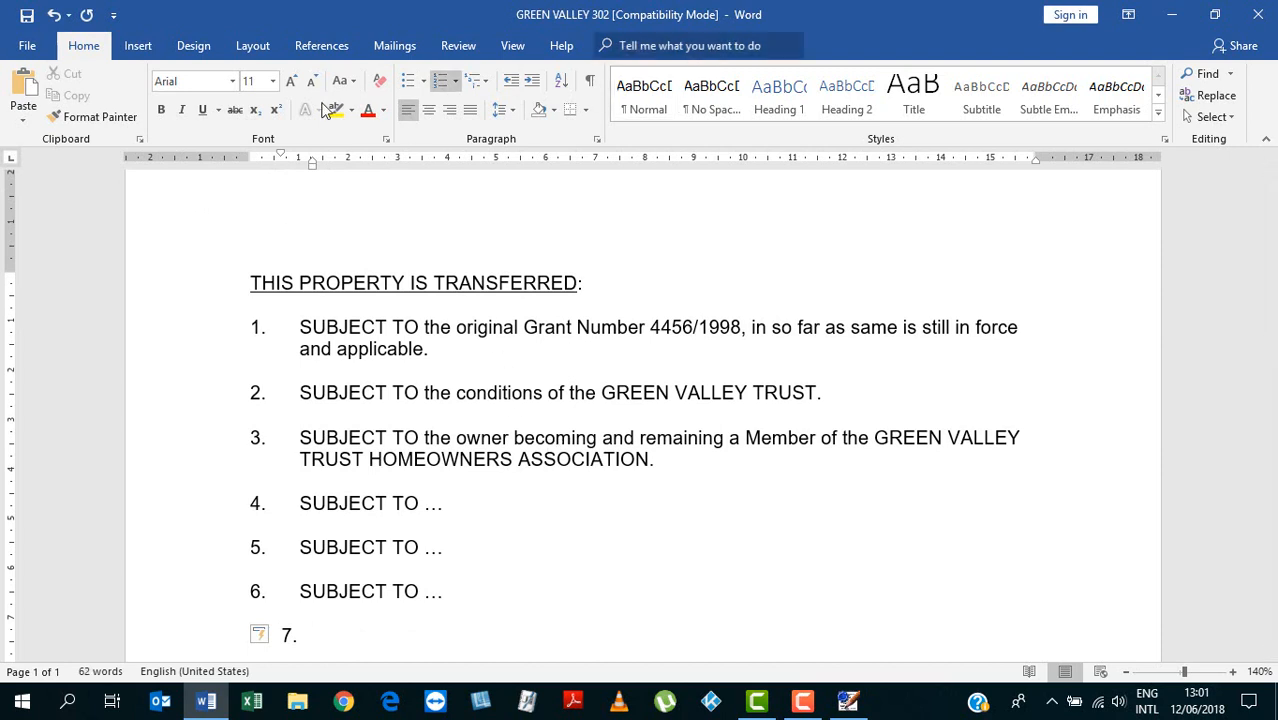
{"action": "mouse_move", "coordinate": [282, 157]}
{"action": "left_mouse_down"}
{"action": "mouse_move", "coordinate": [251, 158]}
{"action": "mouse_move", "coordinate": [312, 163]}
{"action": "mouse_move", "coordinate": [300, 165]}
{"action": "left_mouse_up"}
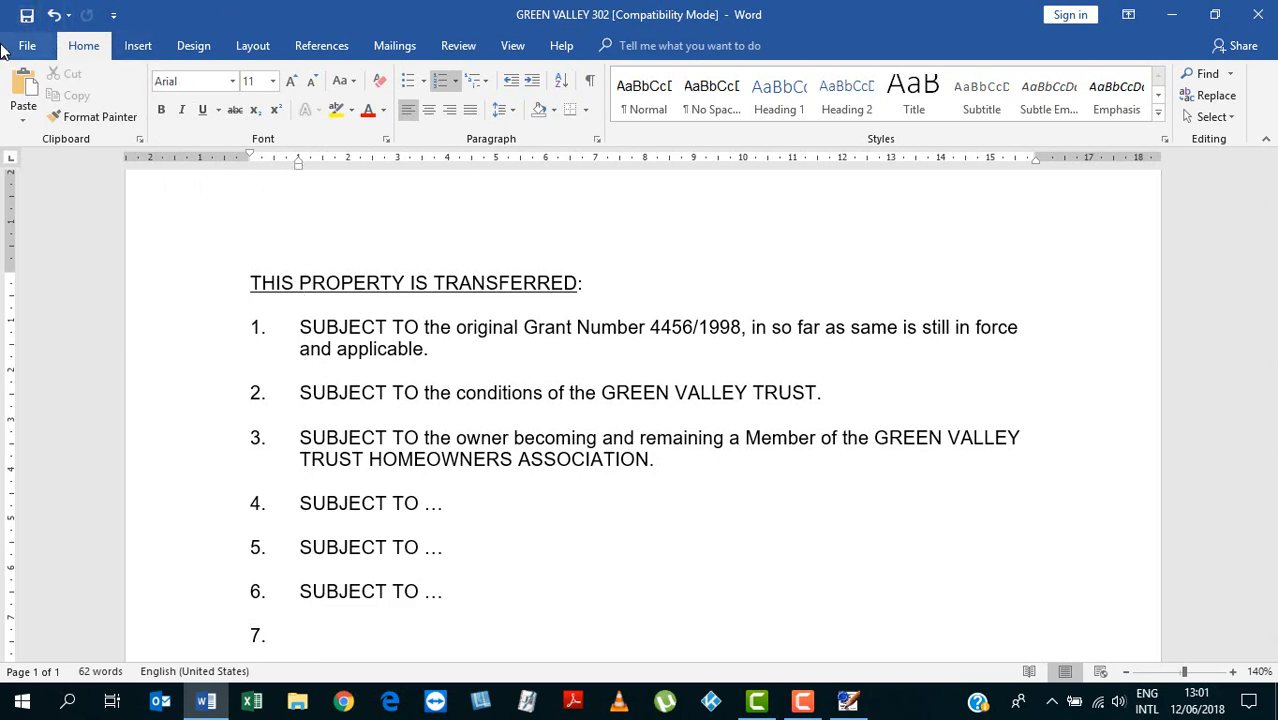
{"action": "left_click", "coordinate": [1257, 14]}
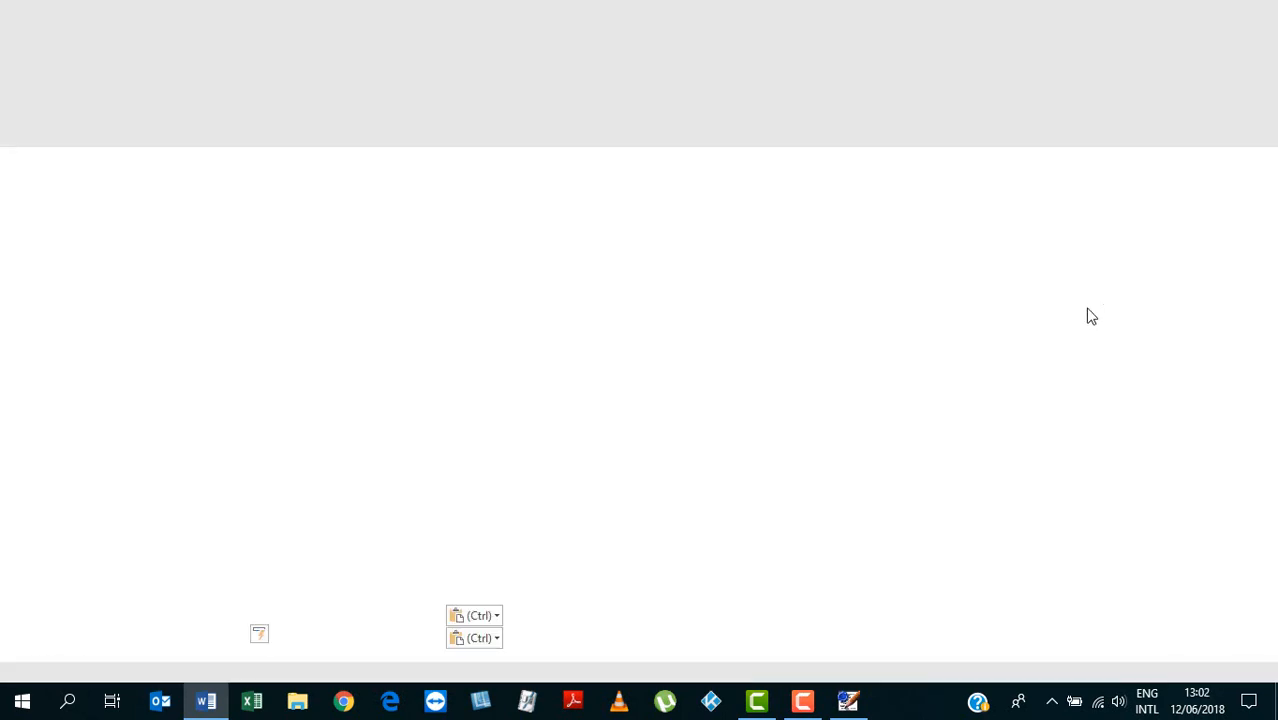
{"action": "left_click", "coordinate": [752, 630]}
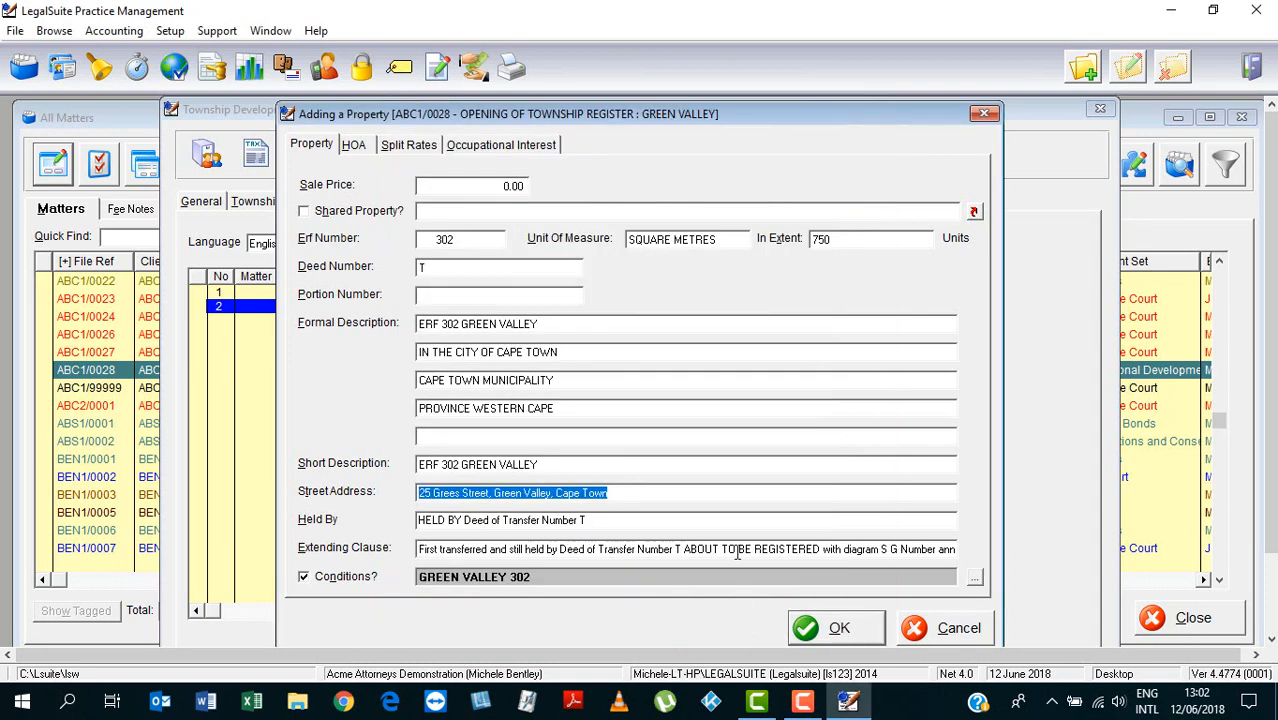
{"action": "left_click", "coordinate": [840, 628]}
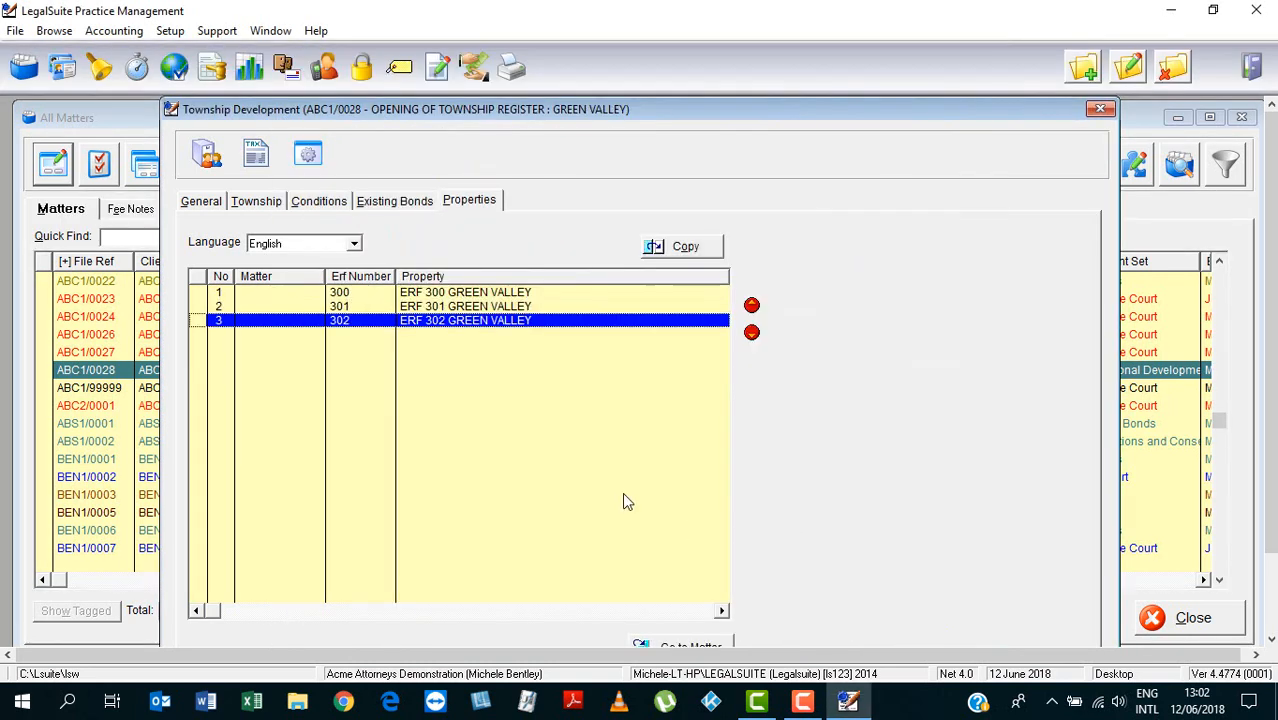